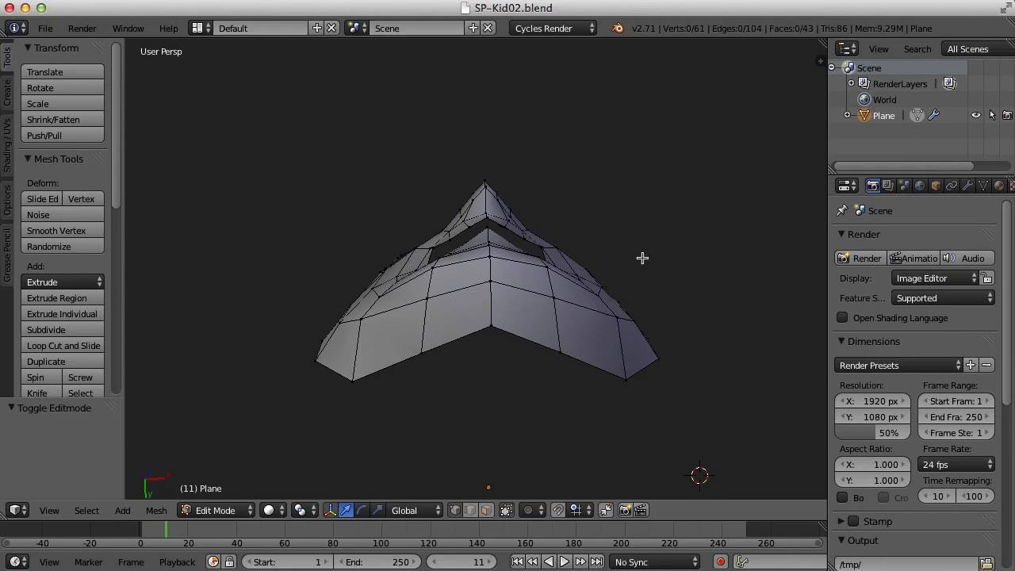
Reposition vertices of the face mesh along the Y axis to round its curvature as seen from below
middle_drag(642, 242, 603, 366)
right_click(502, 302)
drag(511, 256, 505, 259)
middle_drag(588, 359, 544, 211)
key(g)
key(y)
click(528, 217)
Adjust vertices around the eye opening along the Y axis, including the upper outer one of the eye ring
middle_drag(621, 261, 620, 284)
right_click(580, 206)
middle_drag(700, 287, 564, 219)
key(g)
key(y)
click(503, 199)
right_click(541, 111)
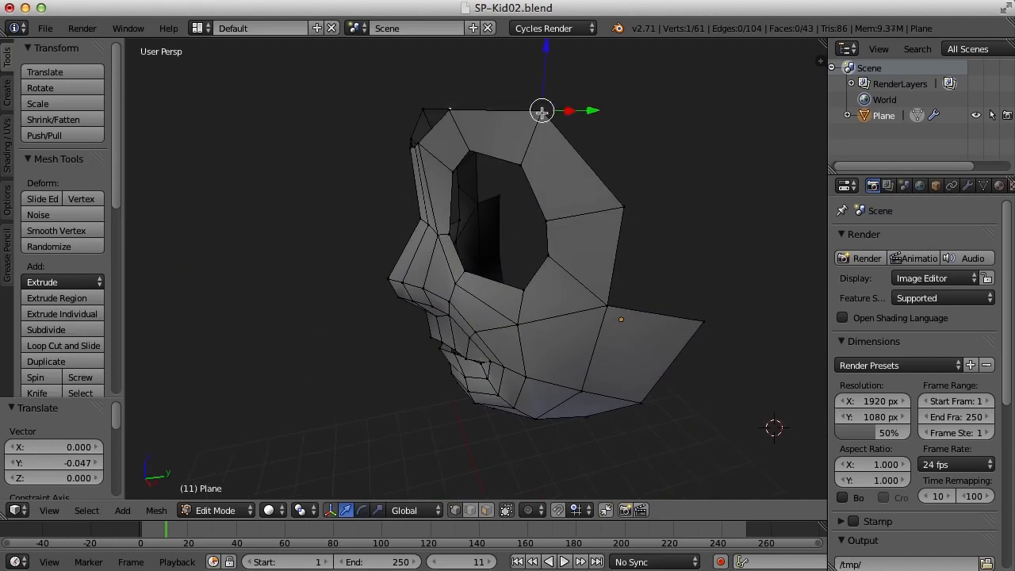
key(g)
key(y)
click(594, 127)
Move two vertices on the side of the nose forward along the Y axis by about 0.057 and 0.055
right_click(627, 209)
middle_drag(626, 209, 539, 211)
key(g)
key(y)
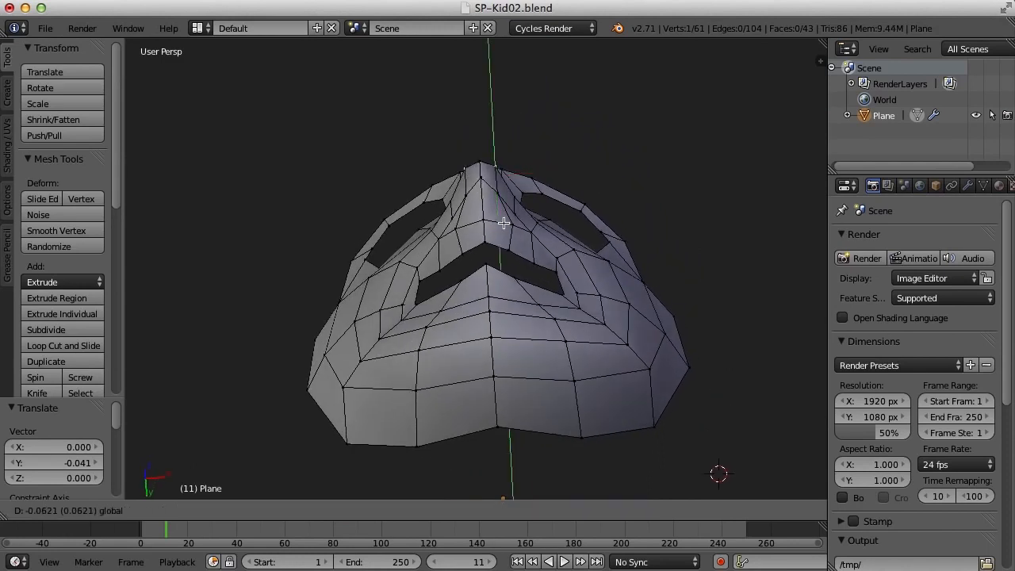
click(506, 222)
right_click(515, 196)
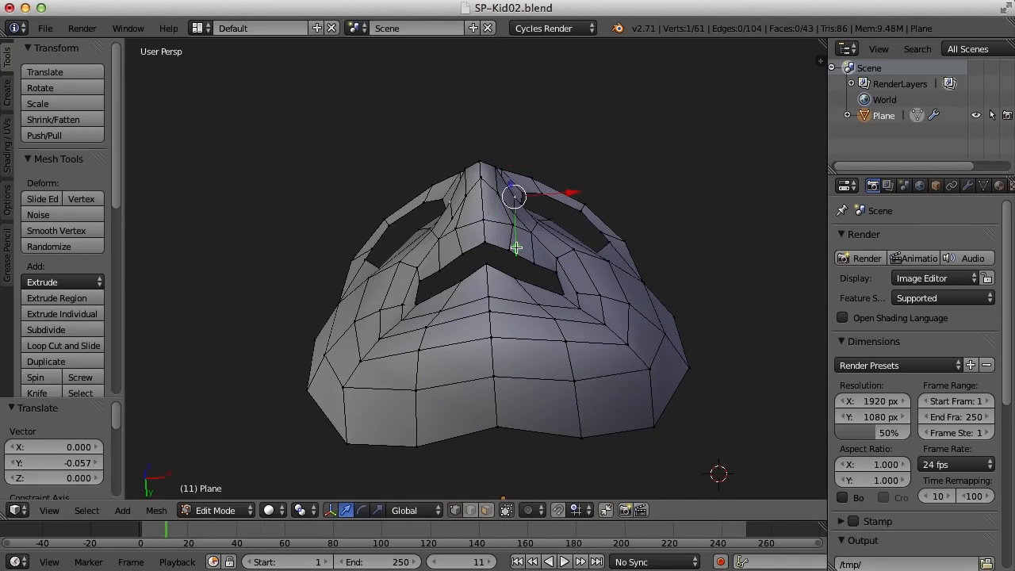
key(g)
key(y)
click(517, 234)
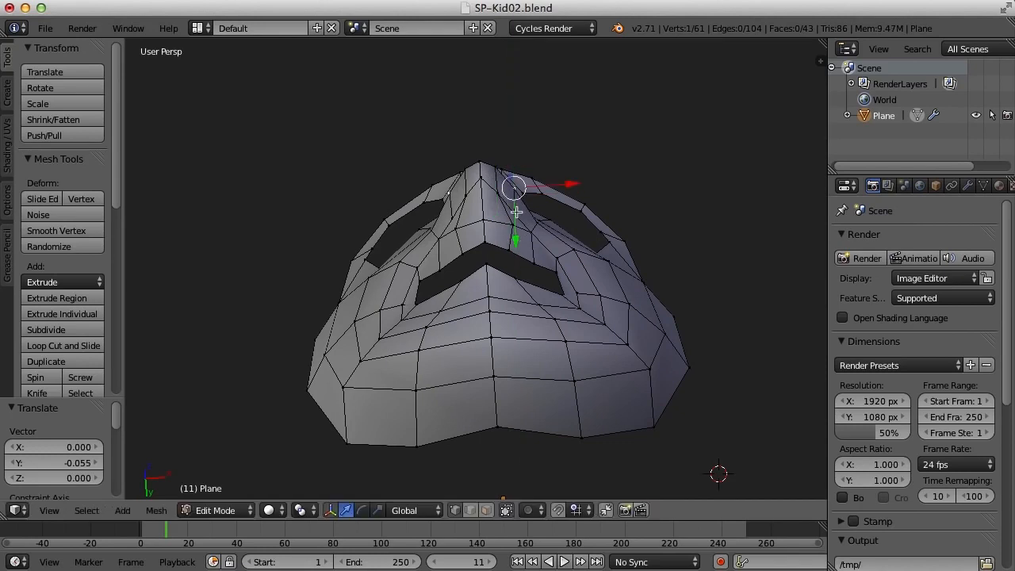
Pull two more nose-side vertices forward along the Y axis by about 0.078 and 0.074
key(g)
key(y)
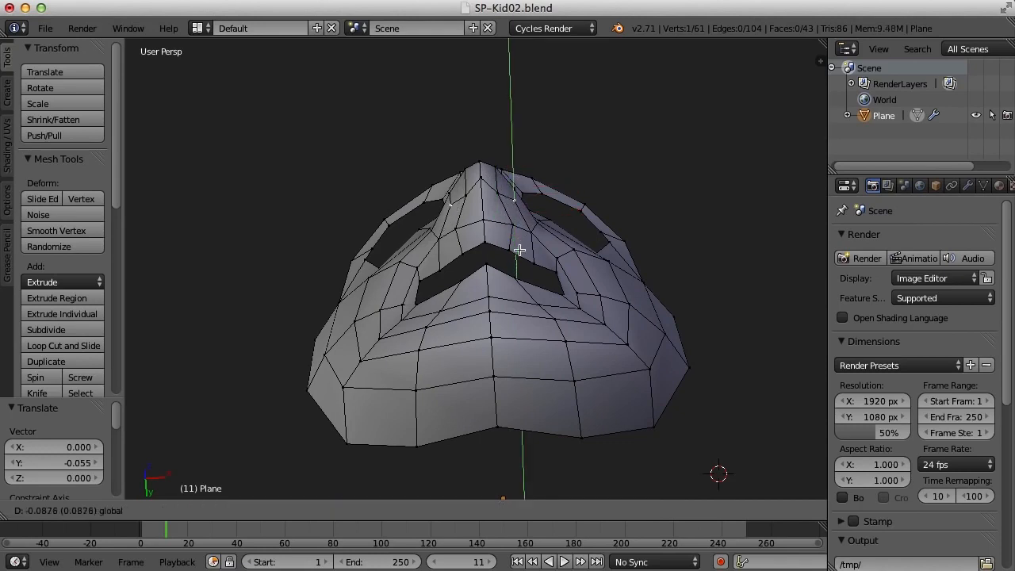
click(519, 251)
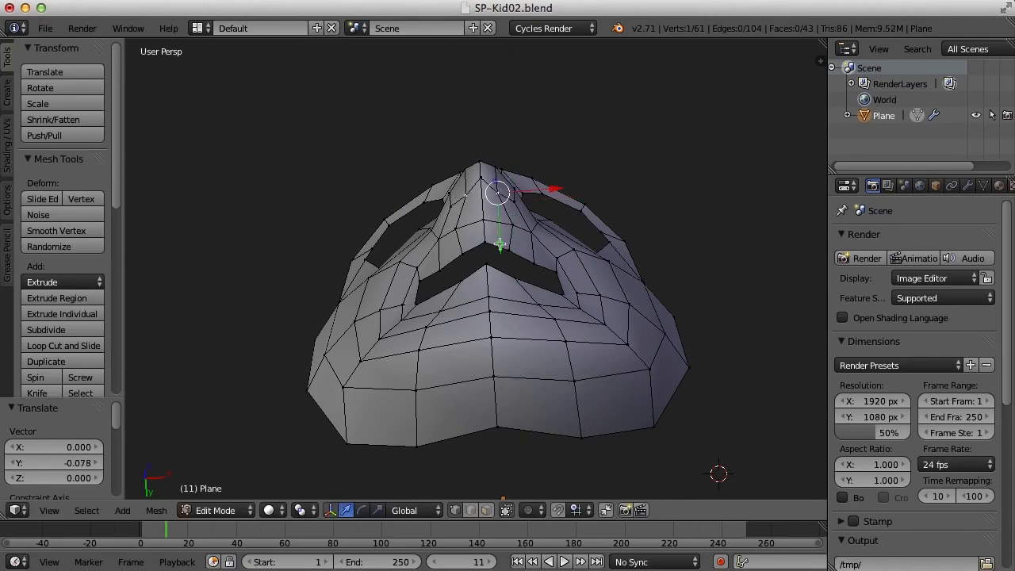
key(g)
key(y)
click(501, 232)
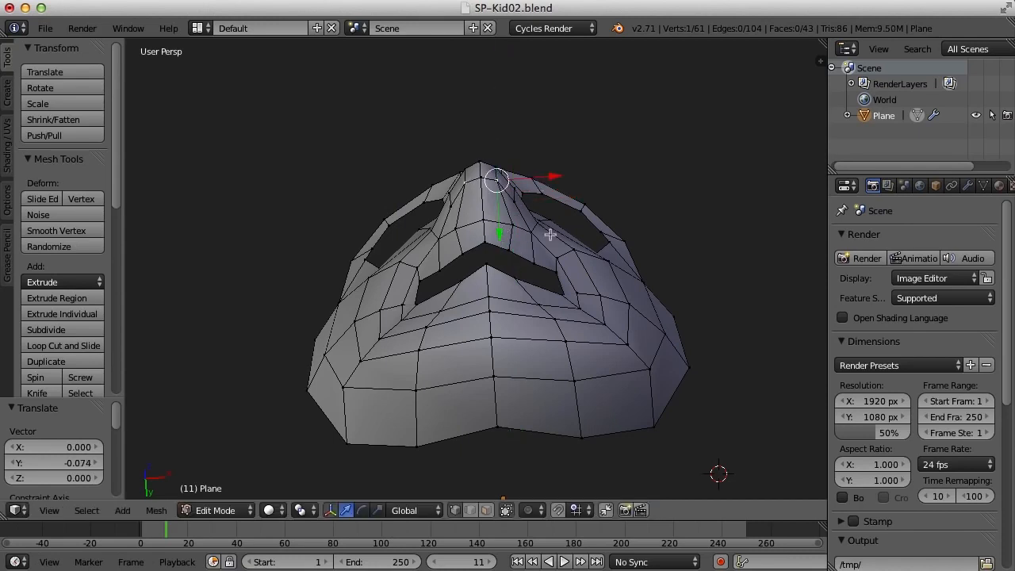
Adjust the cheek vertex beside the nose to smooth the transition into the cheek
middle_drag(596, 225, 594, 250)
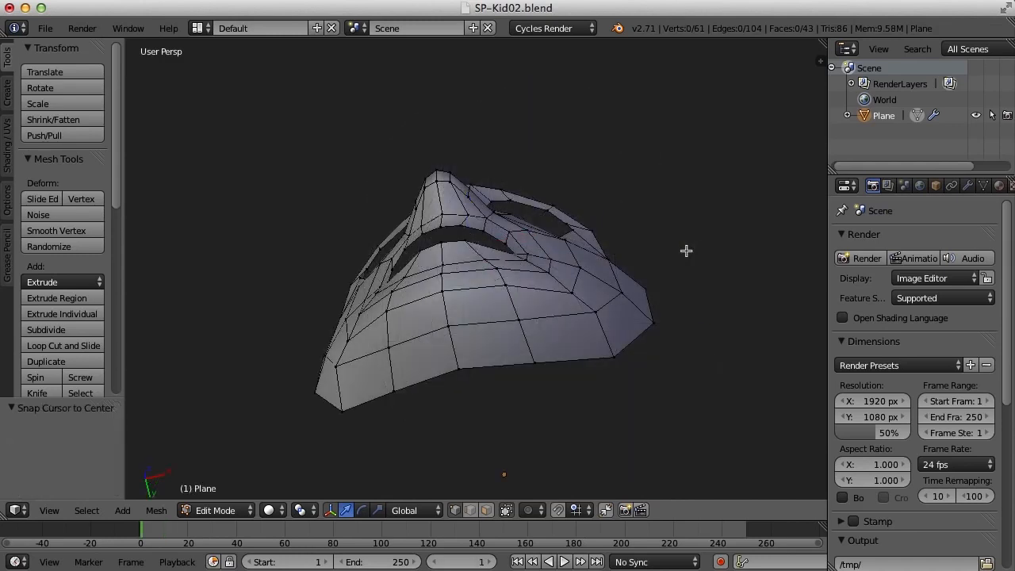
middle_drag(695, 240, 670, 315)
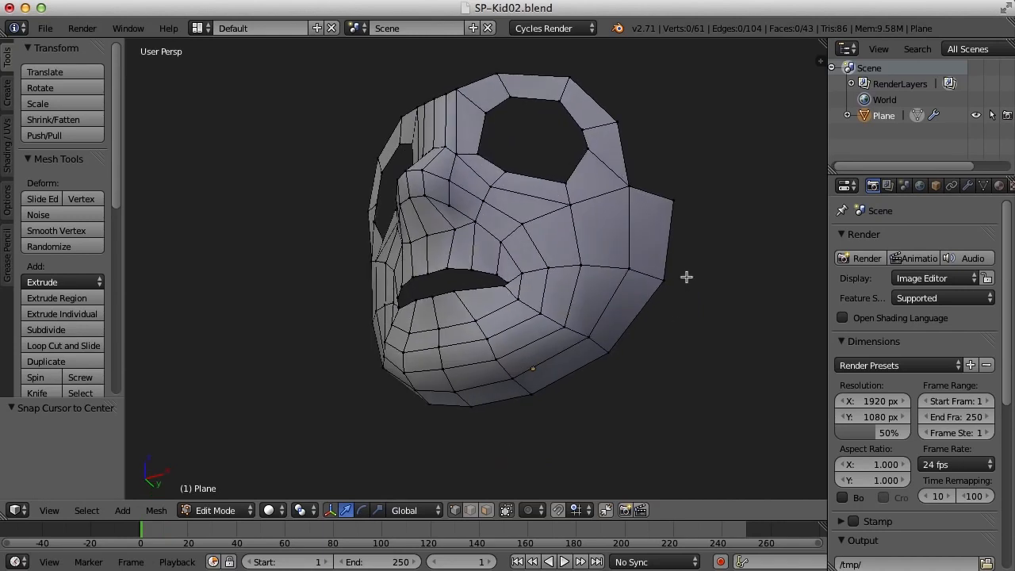
middle_drag(714, 217, 429, 185)
right_click(476, 207)
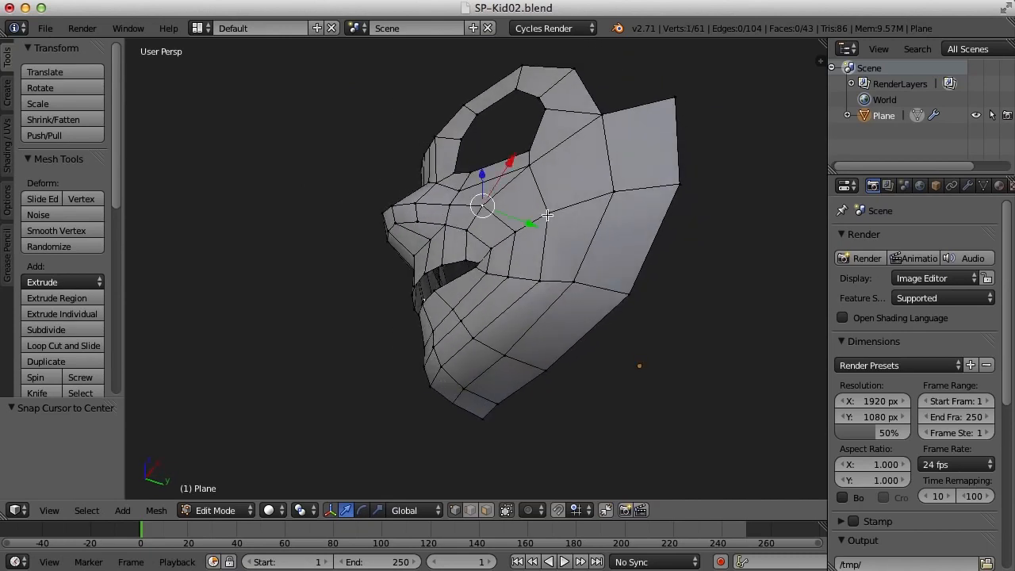
middle_drag(518, 208, 547, 200)
drag(531, 221, 545, 283)
right_click(508, 264)
middle_drag(545, 283, 531, 255)
Nudge the vertices on the cheek and beside the mouth slightly forward along the Y axis
right_click(499, 167)
drag(554, 171, 544, 176)
right_click(515, 235)
drag(564, 237, 559, 237)
drag(559, 238, 555, 238)
middle_drag(570, 283, 550, 286)
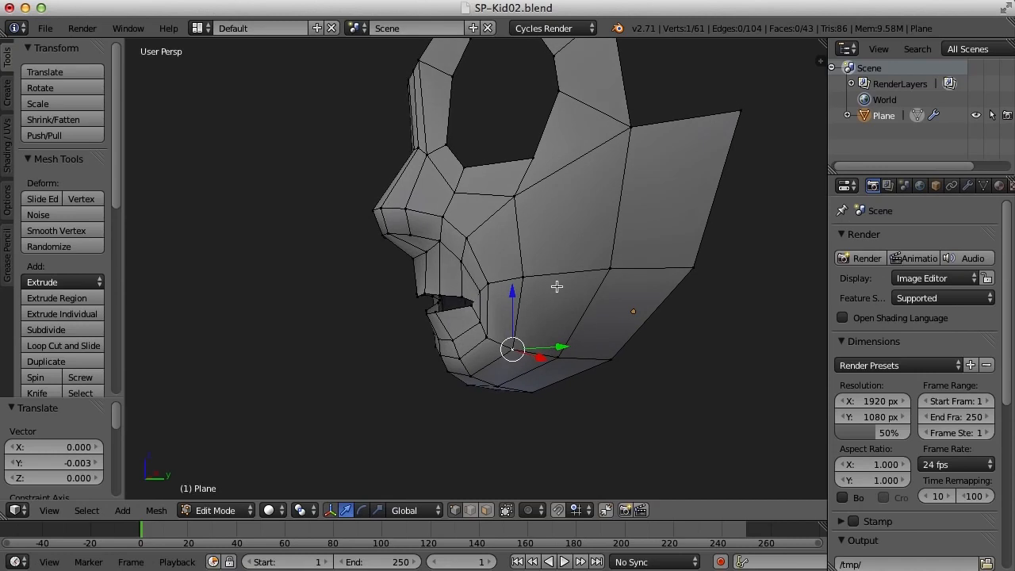
Widen the properties area and add a Subdivision Surface modifier to the face mesh
drag(826, 206, 786, 208)
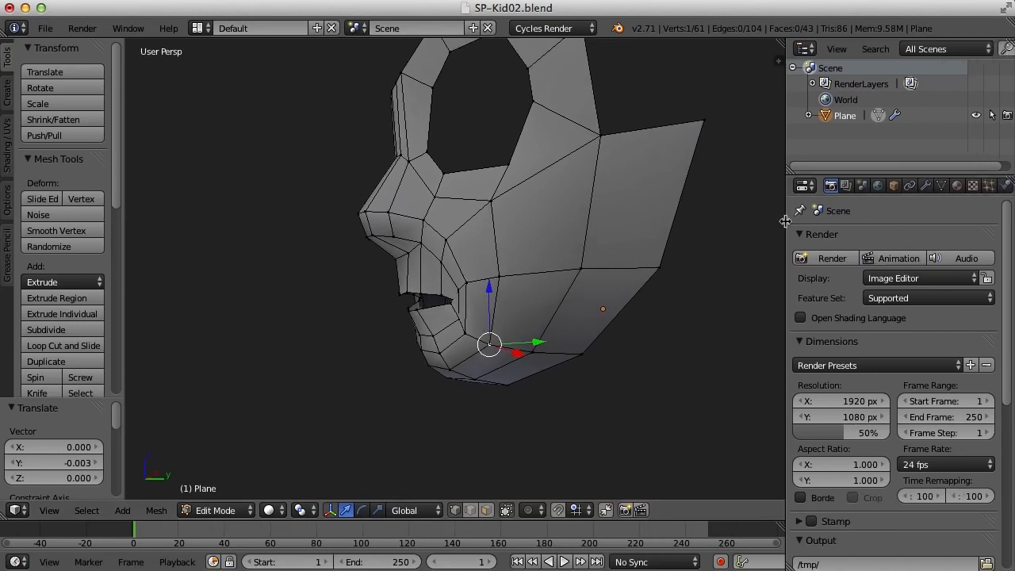
click(925, 187)
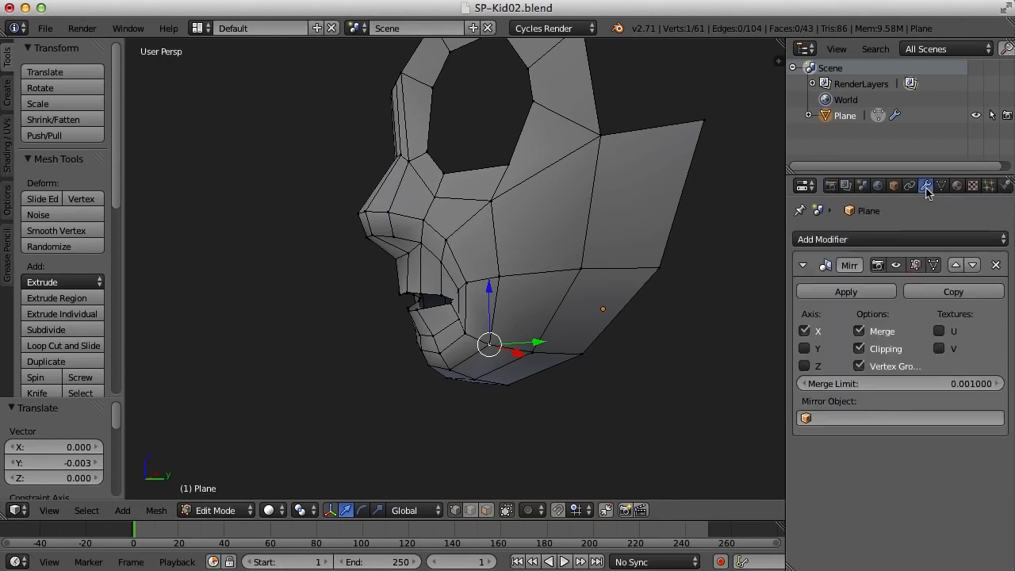
click(873, 239)
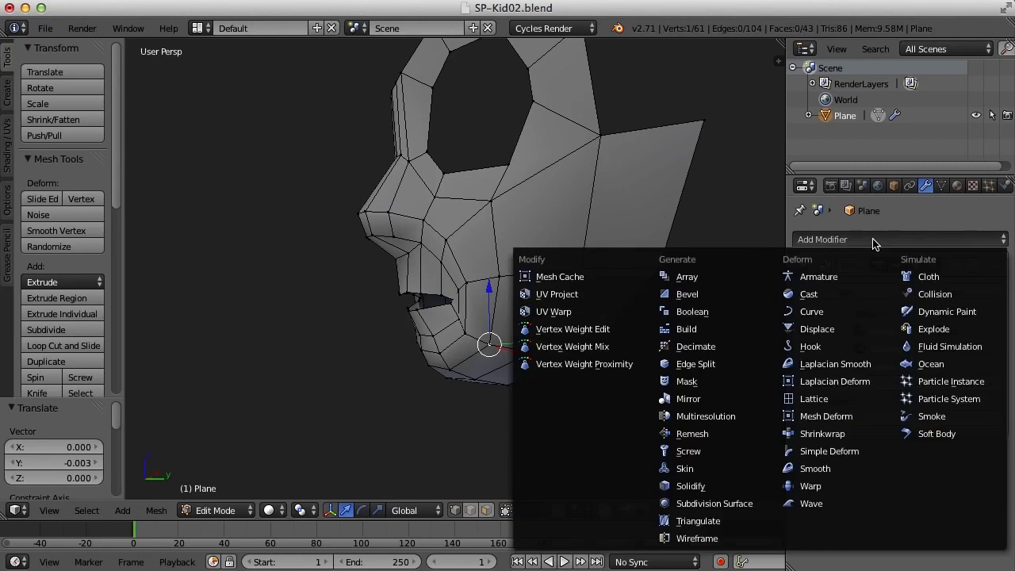
click(744, 504)
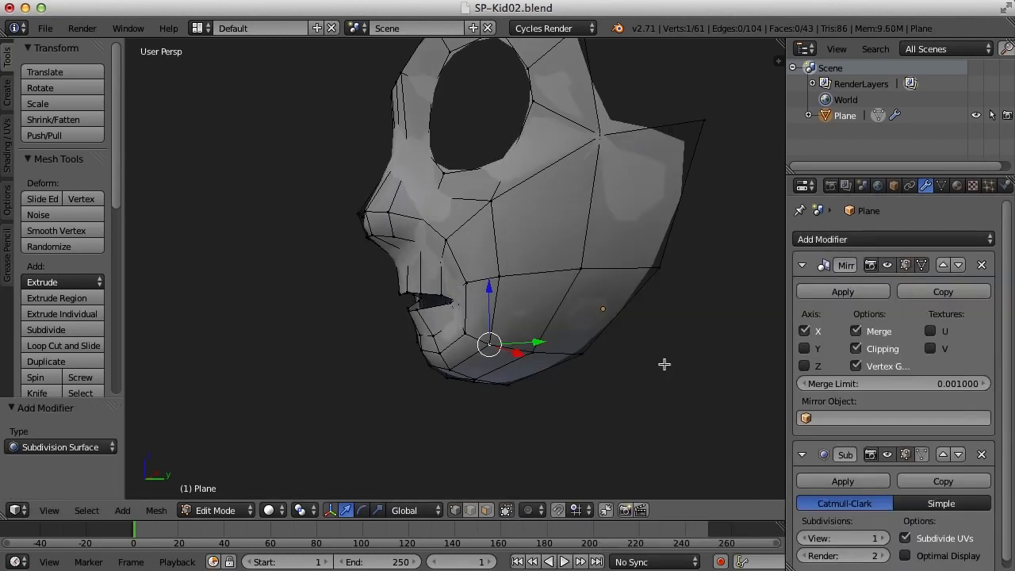
Enable Optimal Display, set the view subdivisions to 2, and make the edit cage follow the subdivided surface
scroll(943, 412, down, 1)
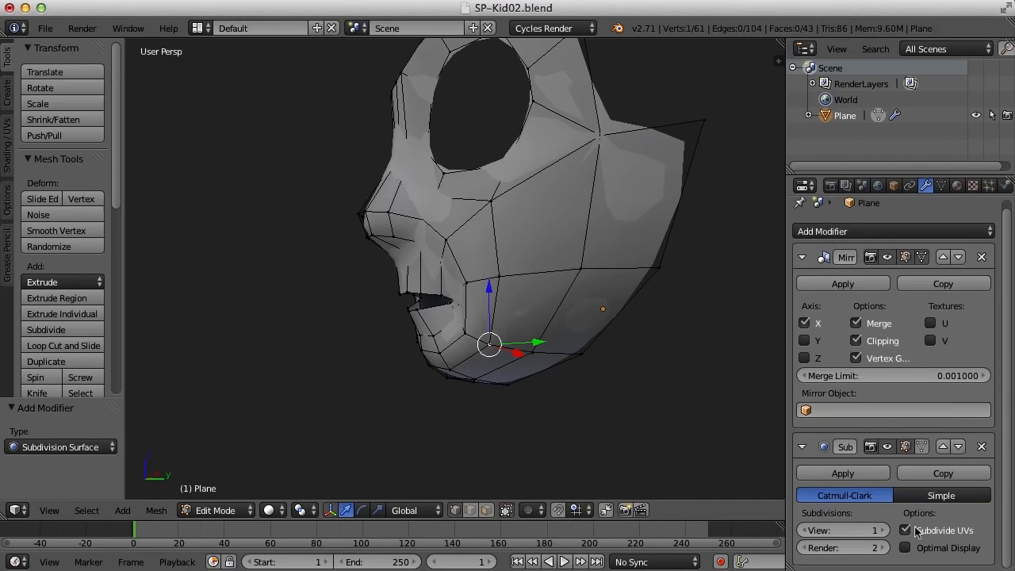
click(904, 548)
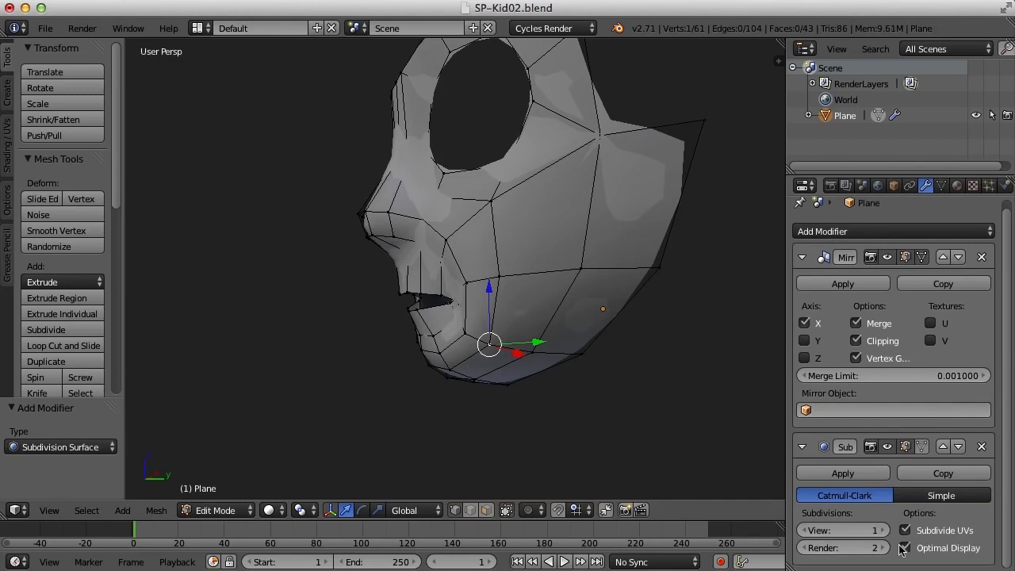
click(883, 530)
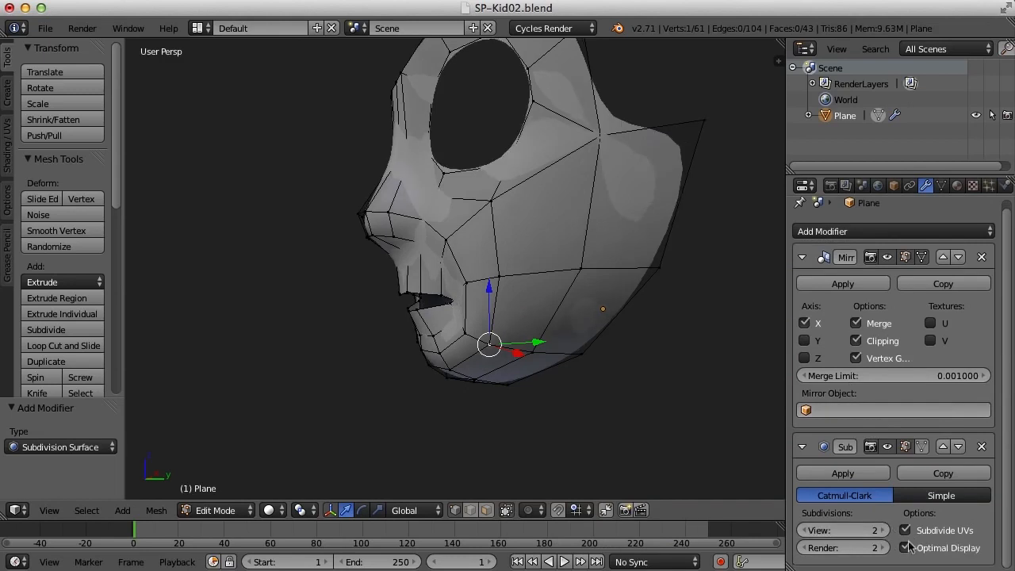
click(922, 446)
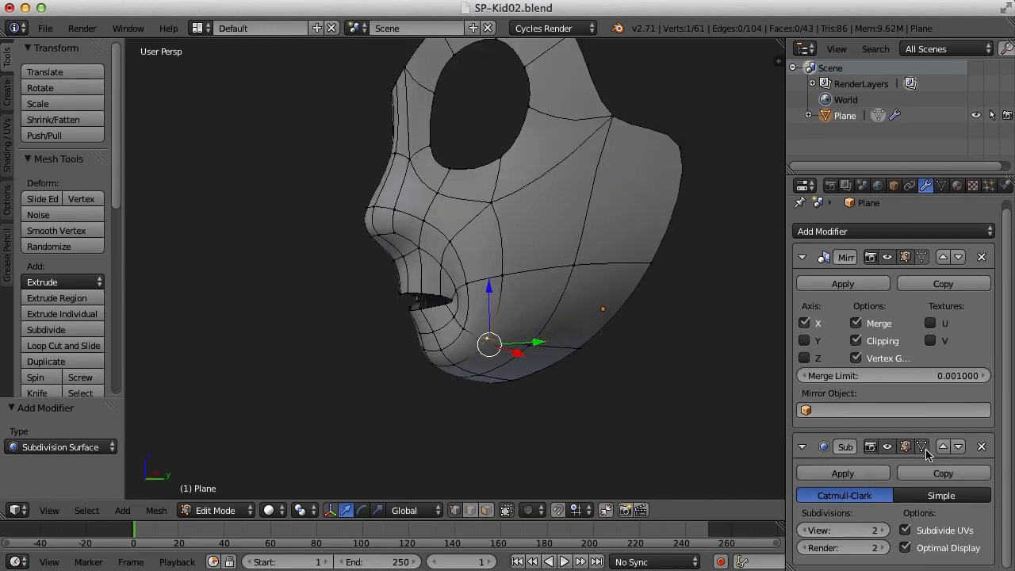
Move the vertex at the mouth corner along the Y axis and inspect the smoothed face in Object Mode
middle_drag(581, 388, 674, 311)
scroll(673, 311, up, 4)
middle_drag(658, 344, 598, 325)
middle_drag(519, 262, 587, 233)
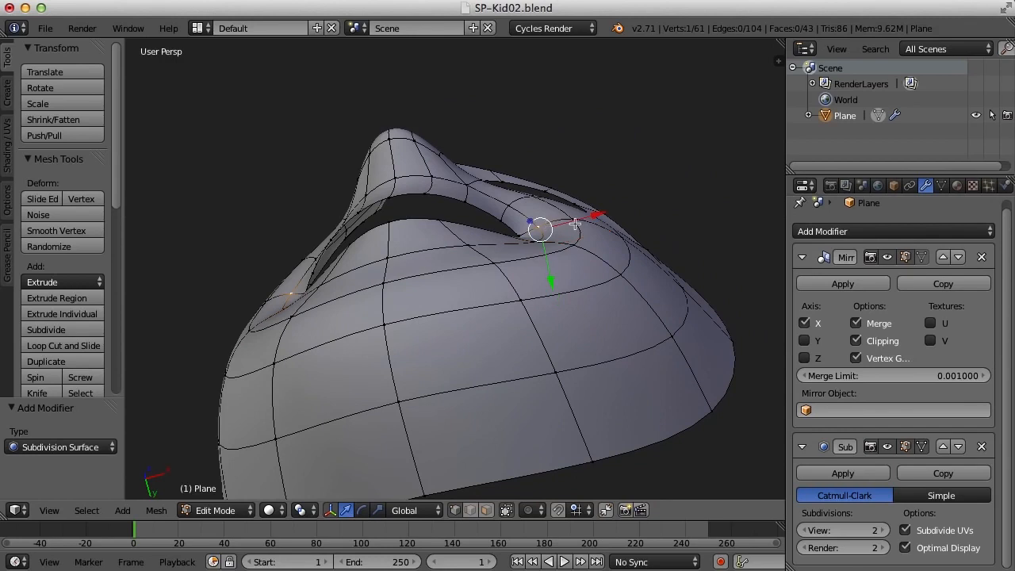
key(g)
key(y)
click(542, 268)
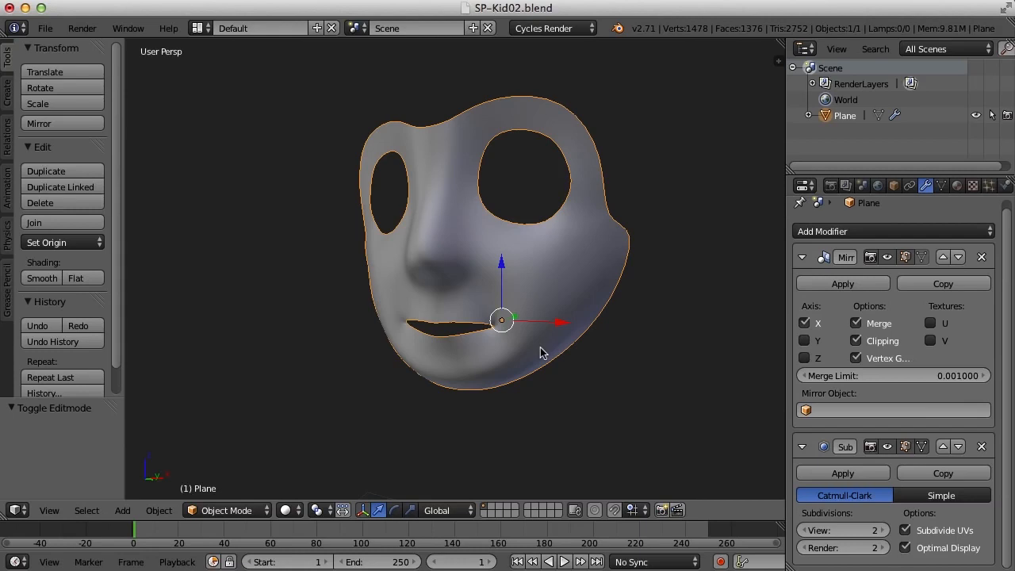
middle_drag(542, 356, 571, 314)
key(a)
middle_drag(508, 279, 515, 256)
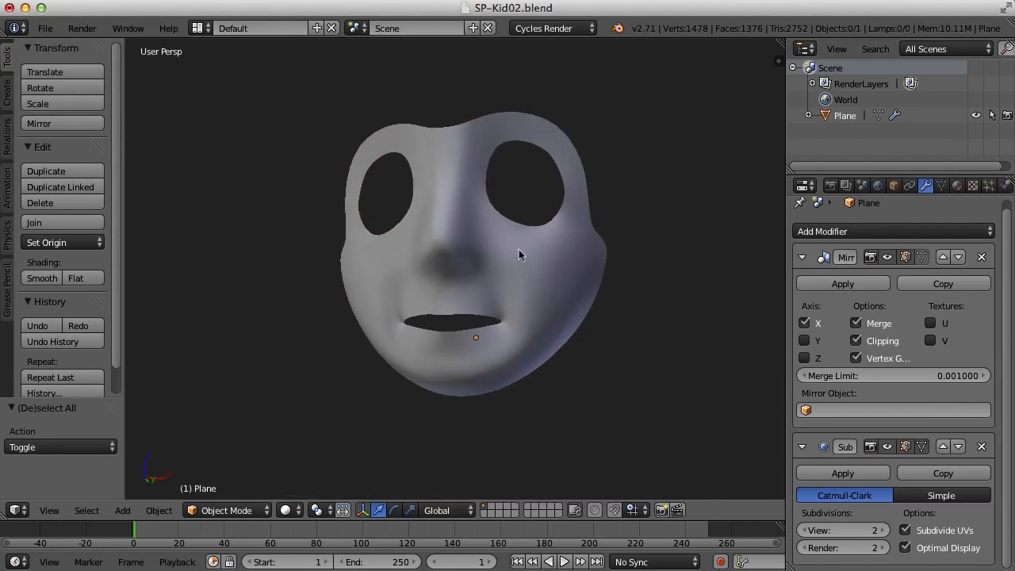
mouse_move(572, 308)
middle_down()
mouse_move(605, 302)
mouse_move(572, 309)
middle_up()
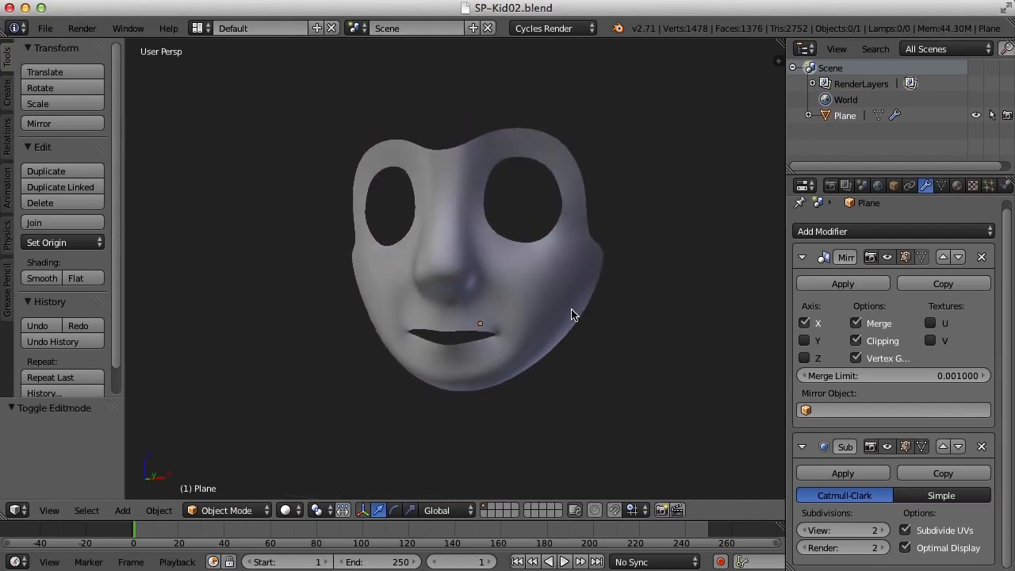
In the right side view, move the vertex under the nose tip forward along Y by about 0.073 to match the sketch
key(KP_3)
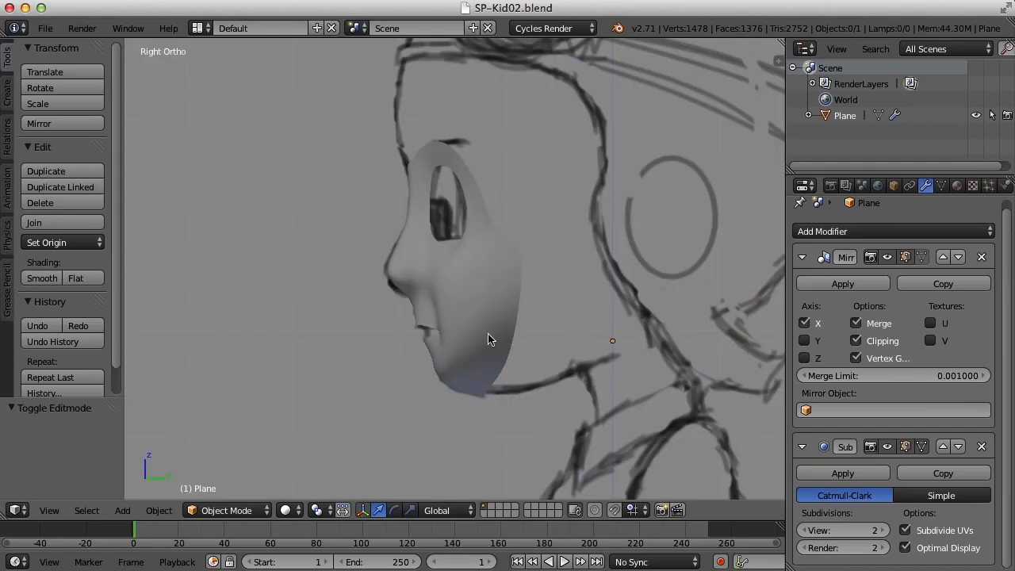
scroll(494, 325, up, 2)
right_click(463, 301)
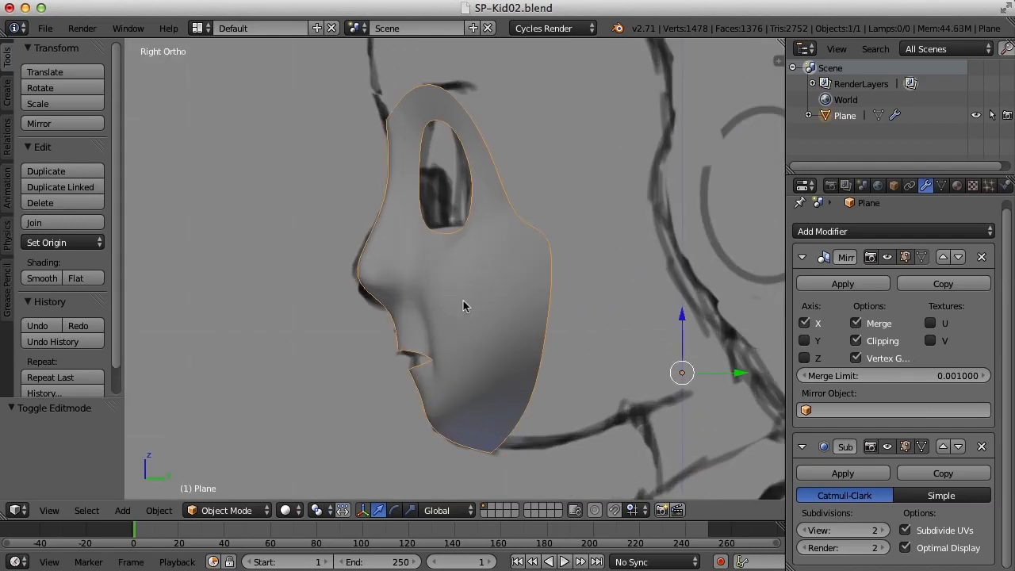
key(Tab)
right_click(361, 289)
key(g)
key(y)
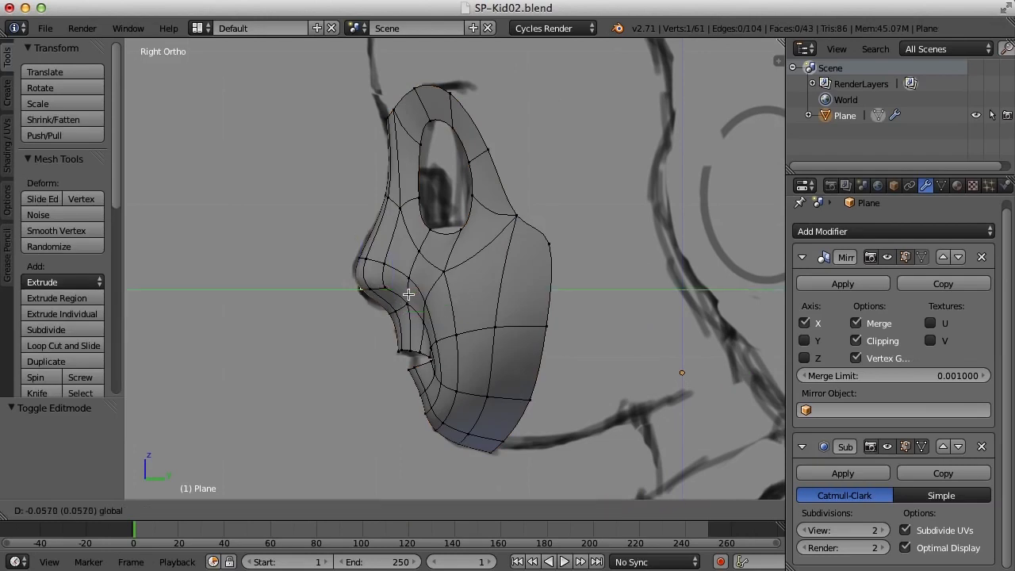
click(406, 295)
Move the vertex at the nose base forward along Y by about 0.036, and the nose tip vertex forward to the sketched profile
right_click(411, 311)
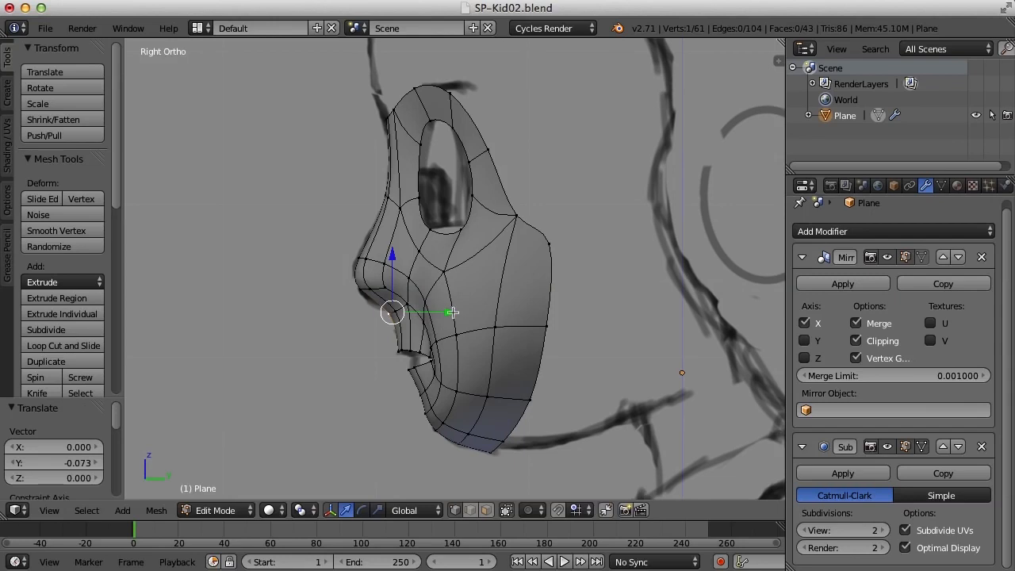
key(g)
key(y)
click(445, 311)
right_click(353, 262)
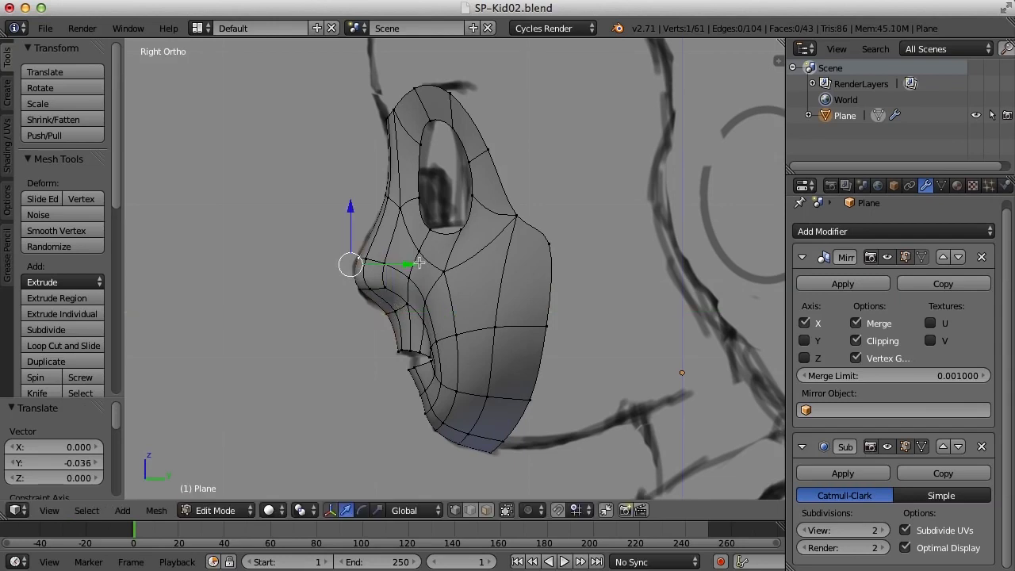
key(g)
key(y)
click(408, 263)
key(a)
In wireframe front view, adjust the vertices at the lower edge of the eye opening to fit the reference sketch
key(z)
mouse_move(407, 263)
middle_down()
mouse_move(405, 288)
mouse_move(509, 288)
mouse_move(548, 304)
middle_up()
scroll(548, 303, down, 3)
key(KP_1)
scroll(549, 344, up, 2)
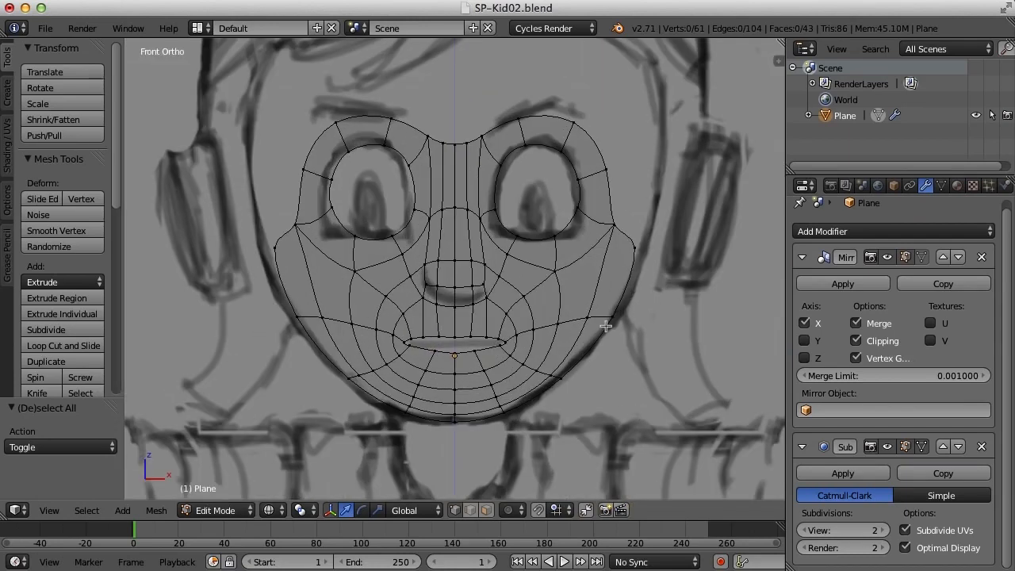
right_click(555, 237)
drag(614, 242, 562, 240)
right_click(517, 236)
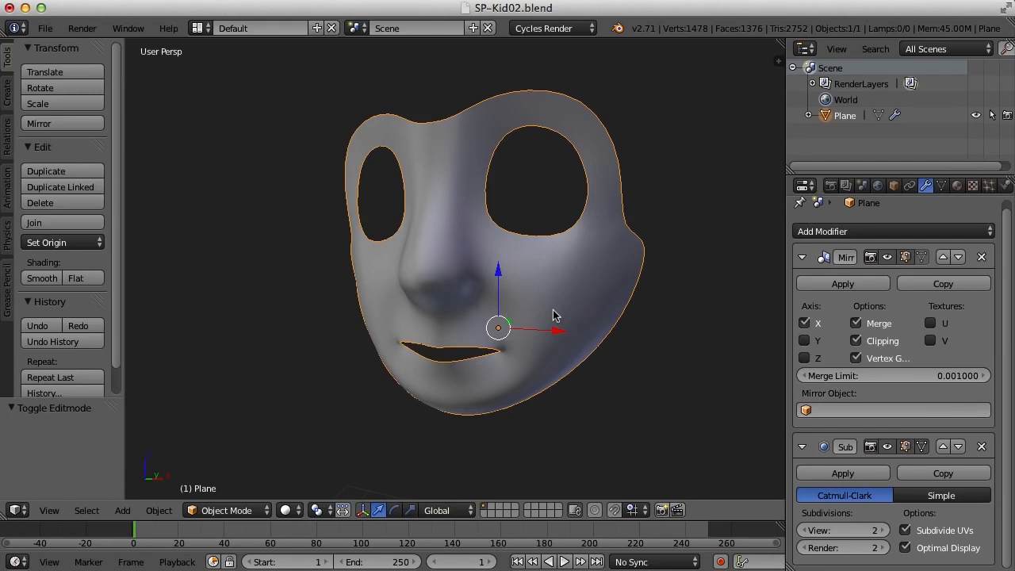
middle_drag(491, 251, 496, 219)
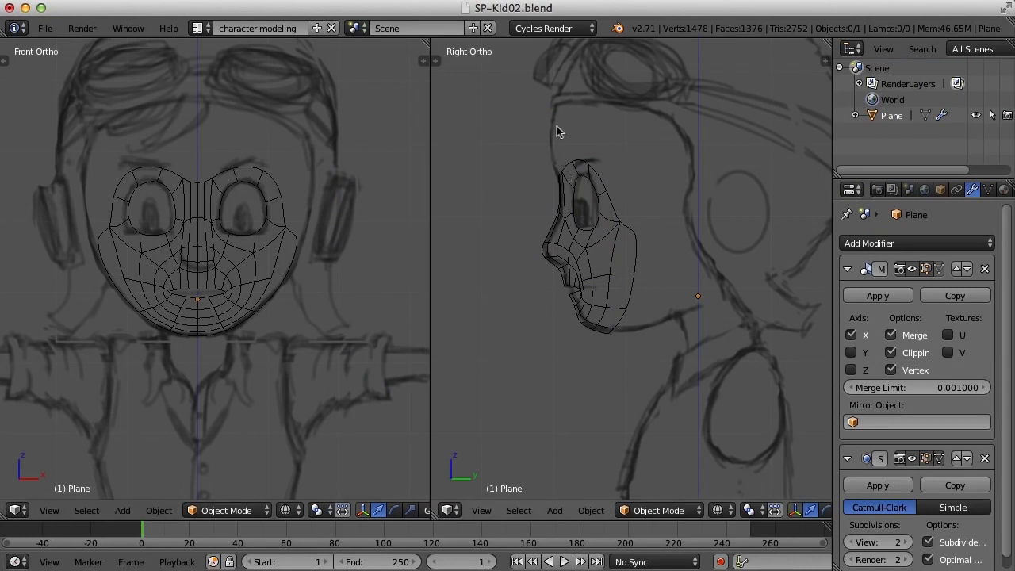
Turn off the viewport display of the Subdivision Surface modifier and narrow the properties area
scroll(578, 147, down, 1)
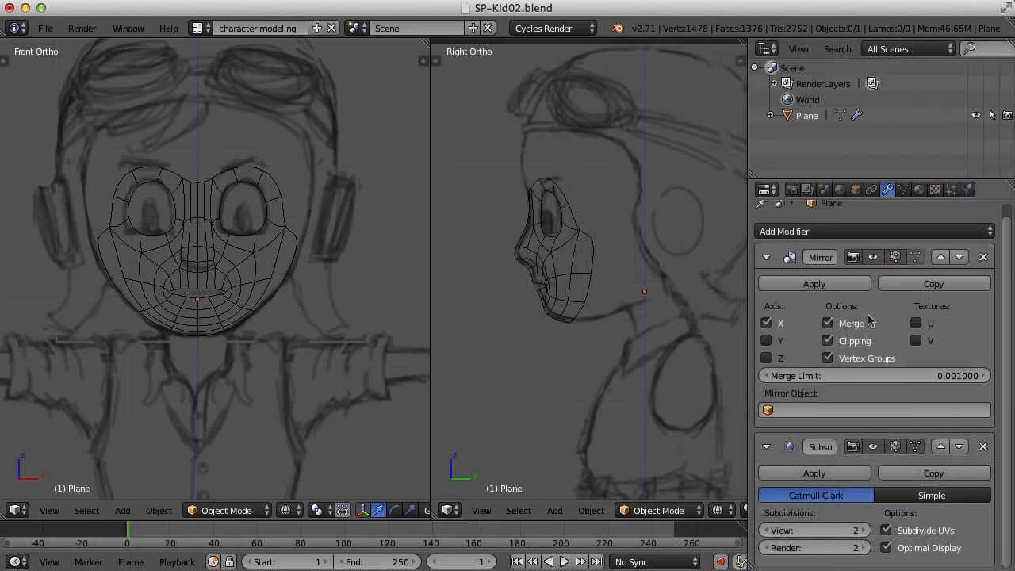
click(873, 448)
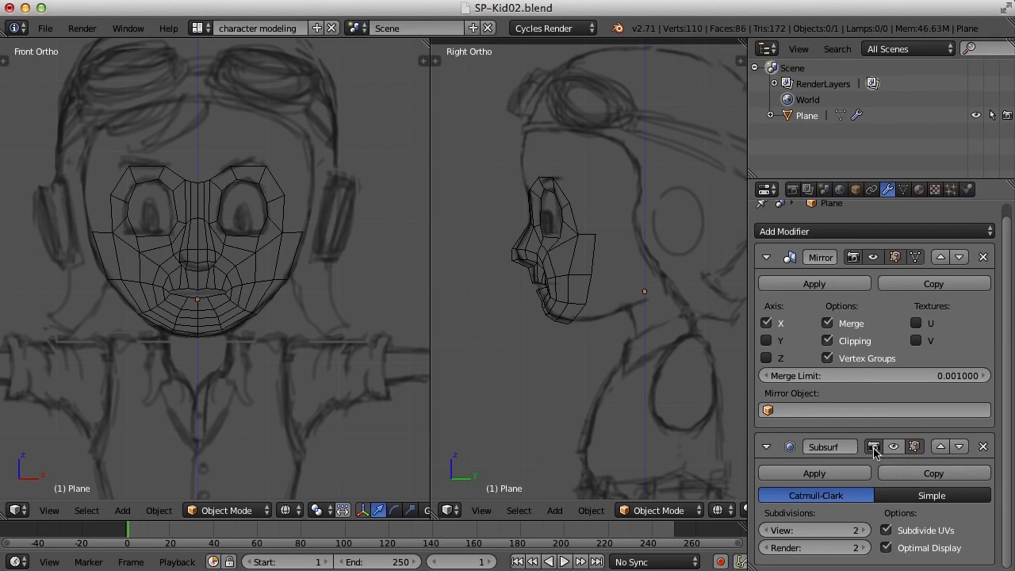
drag(747, 379, 852, 379)
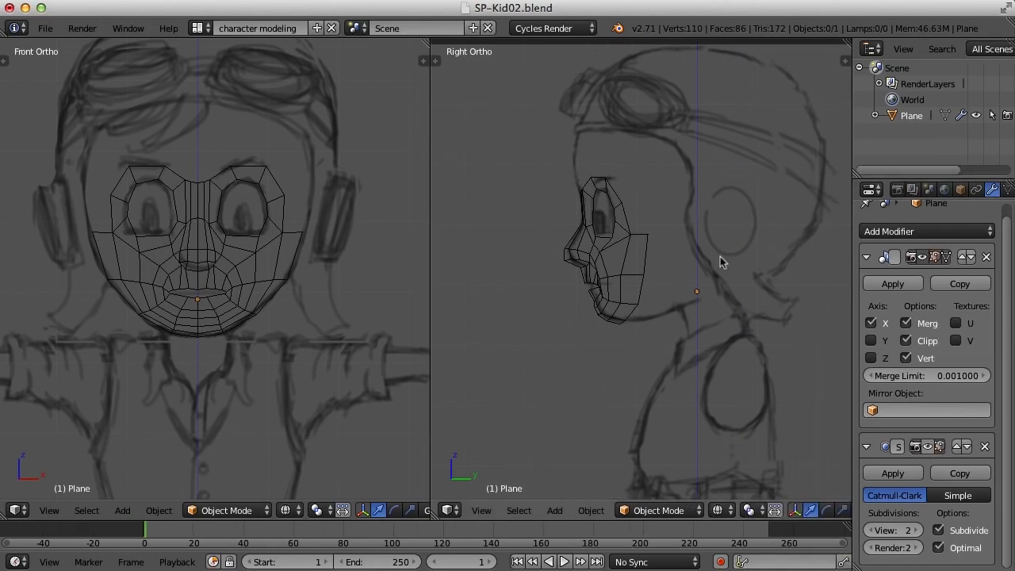
Select the upper edge vertices from the nose bridge to the outer brow in Edit Mode and move them forward along Y by about 0.011
scroll(709, 263, up, 1)
key(Tab)
scroll(242, 207, up, 3)
right_click(228, 185)
shift+right_click(242, 183)
shift+right_click(261, 165)
shift+right_click(302, 150)
shift+right_click(352, 171)
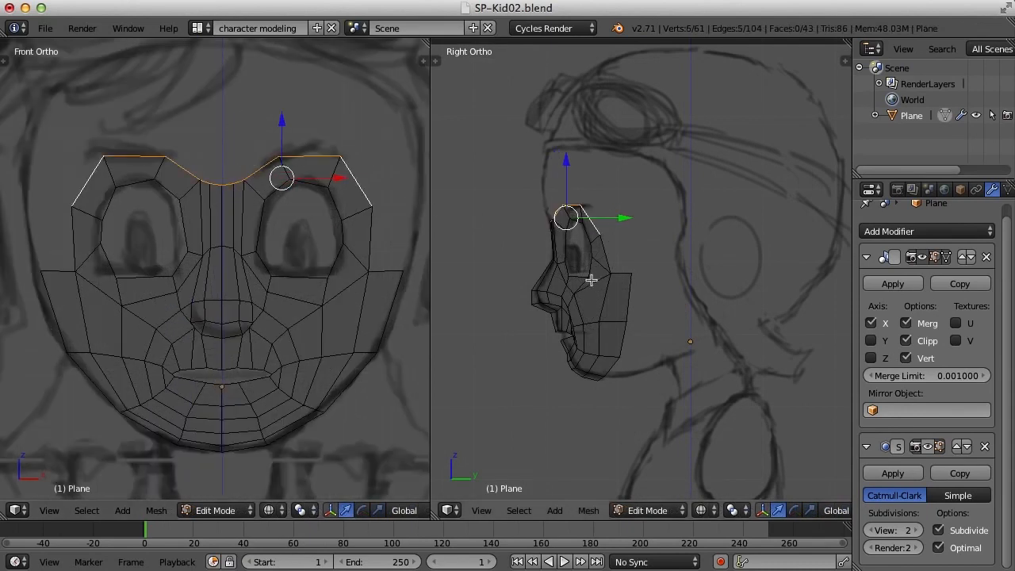
drag(625, 216, 623, 217)
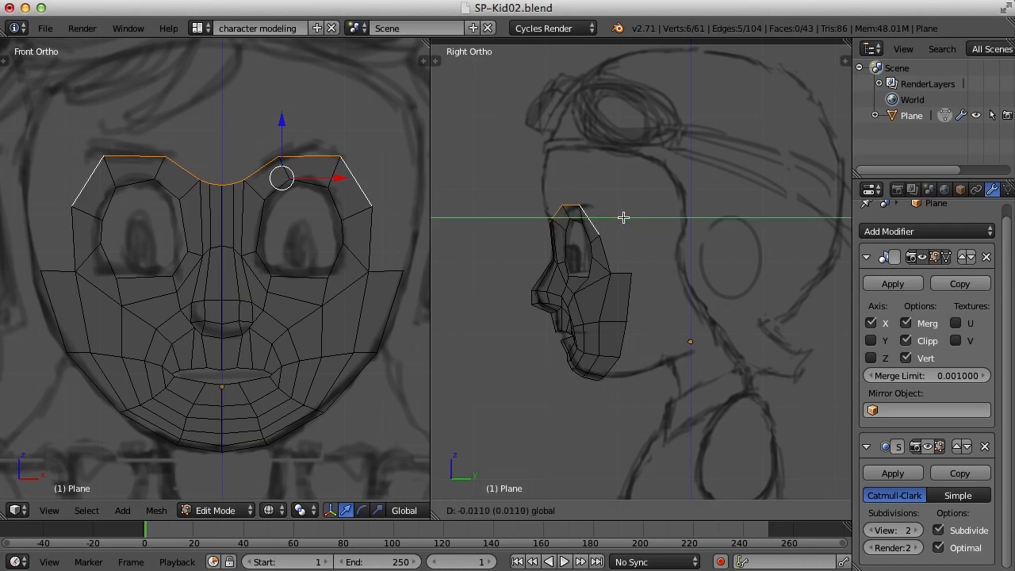
click(623, 217)
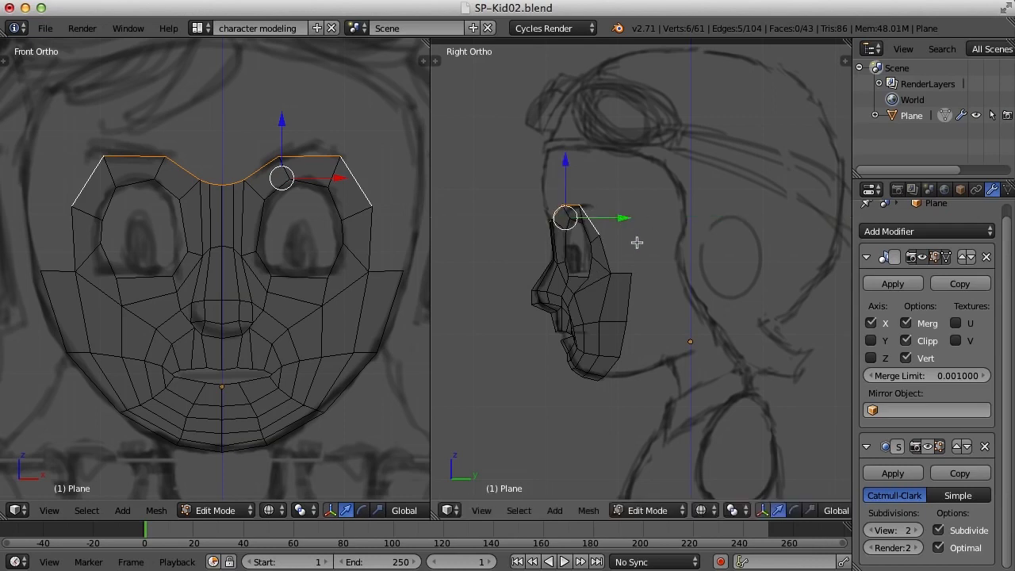
Extrude the selected brow edge row upward and slightly forward to follow the forehead profile in the side sketch
shift+middle_drag(679, 208, 638, 248)
scroll(673, 229, up, 1)
scroll(654, 238, down, 1)
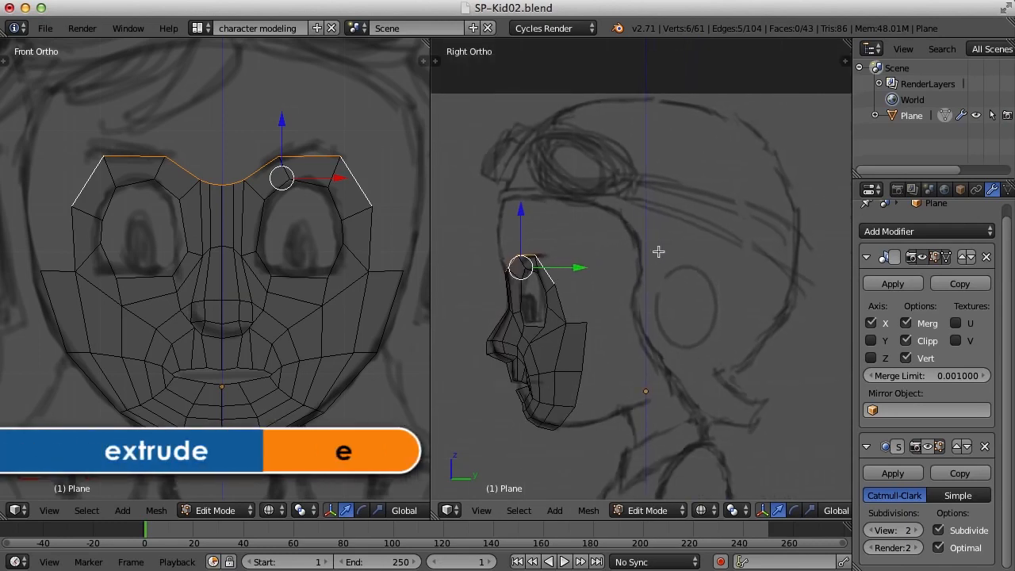
key(e)
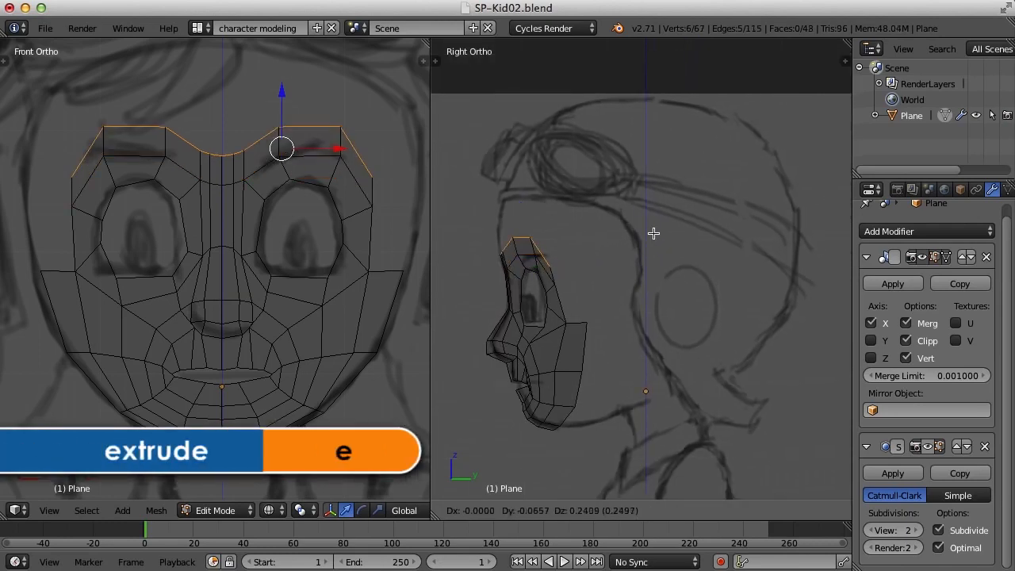
click(649, 225)
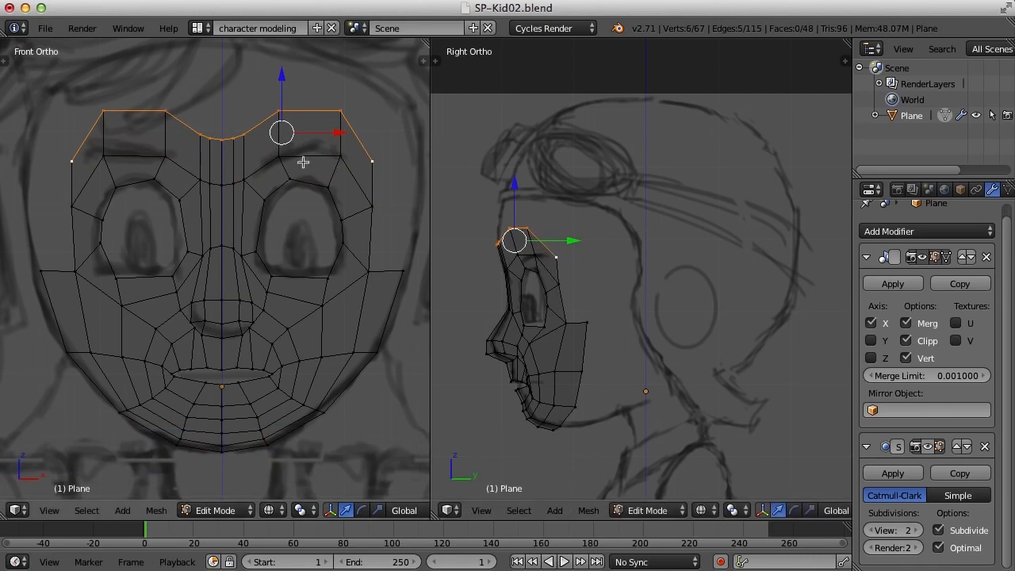
In the front view, shift the extruded row outward and lower its brow corner vertices to widen and even out the forehead outline
drag(339, 132, 344, 130)
right_click(377, 161)
drag(387, 167, 396, 168)
right_click(347, 108)
drag(356, 120, 361, 131)
right_click(284, 111)
drag(284, 111, 296, 126)
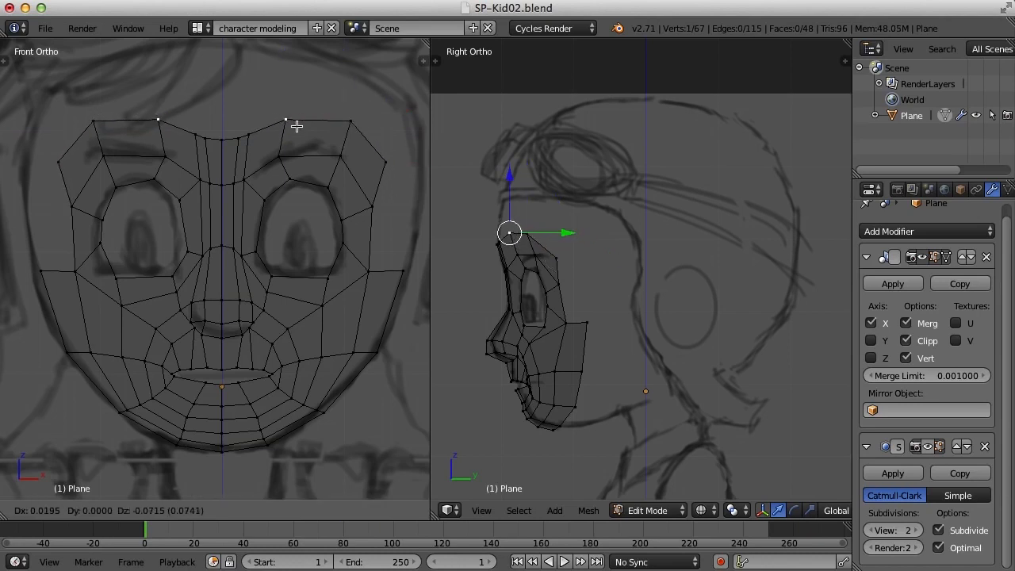
click(296, 126)
Select the whole top edge row from the centre line to the outer corner and scale it along Z to flatten it
right_click(221, 140)
shift+right_click(237, 139)
shift+right_click(250, 134)
shift+right_click(286, 120)
shift+right_click(351, 123)
shift+right_click(388, 163)
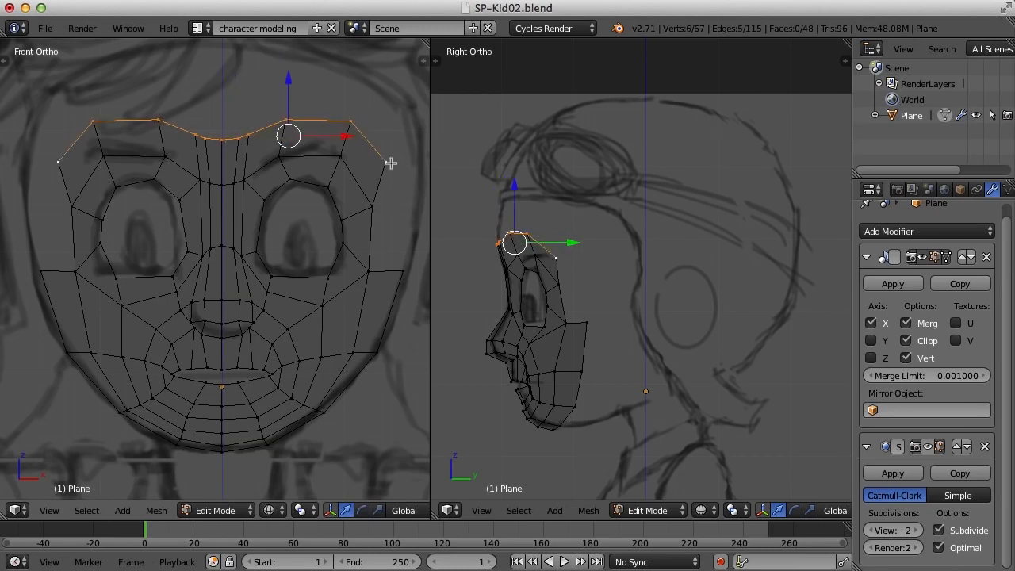
scroll(361, 119, down, 1)
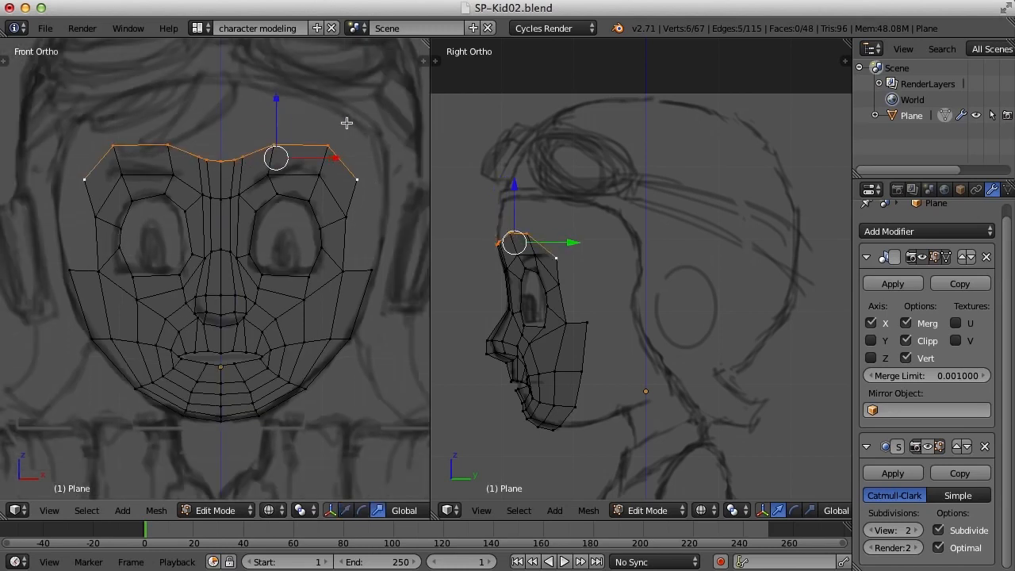
key(s)
key(z)
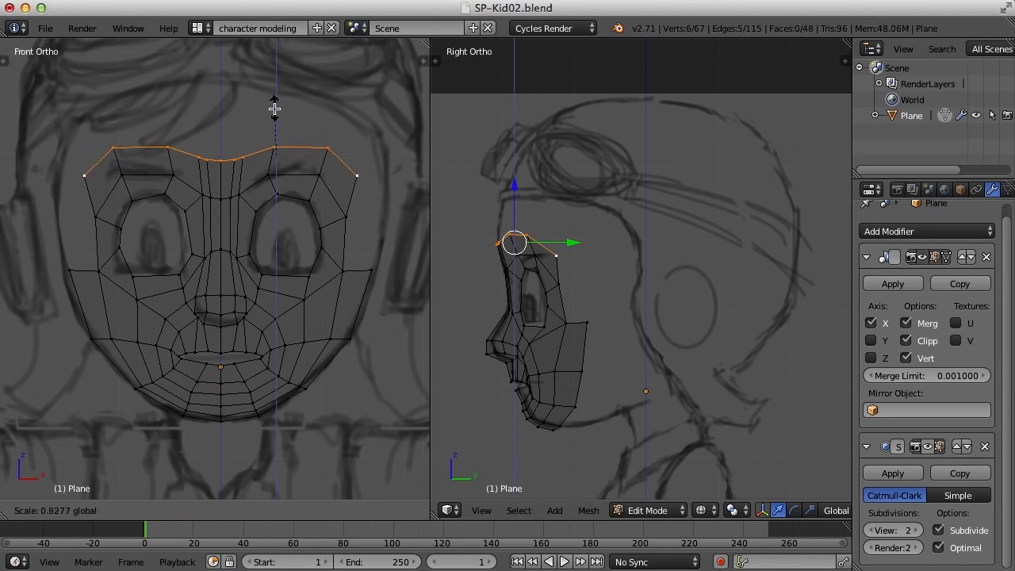
click(272, 113)
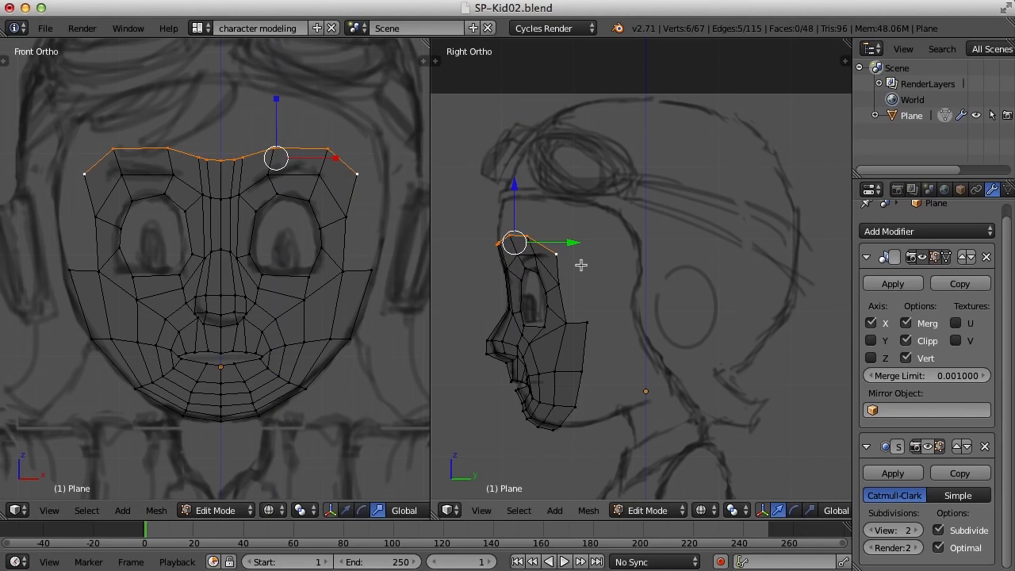
Extrude the top edge row up the forehead in several segments, following the side sketch's profile up past the goggles
key(e)
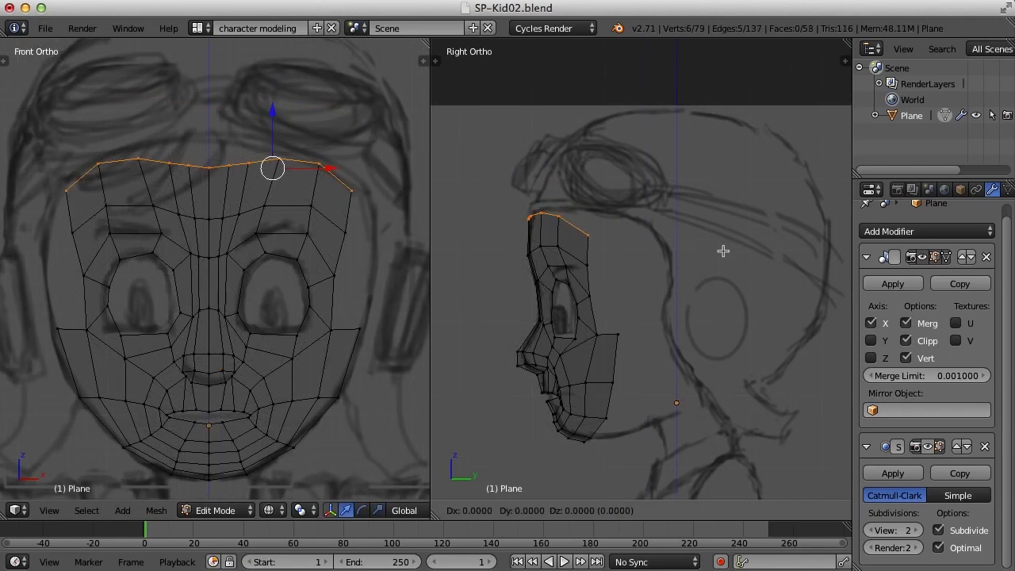
click(736, 208)
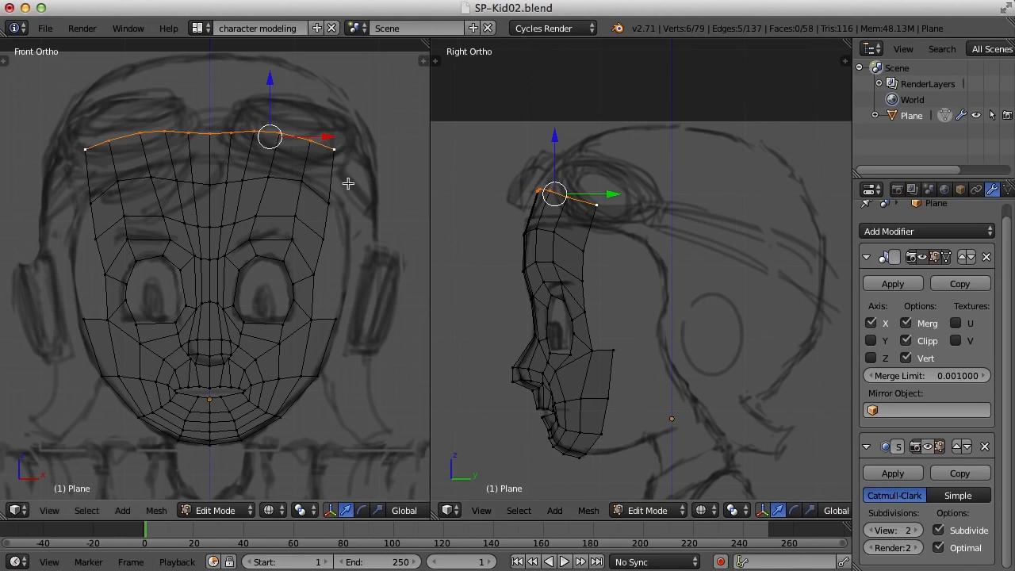
scroll(318, 245, up, 1)
scroll(366, 230, down, 1)
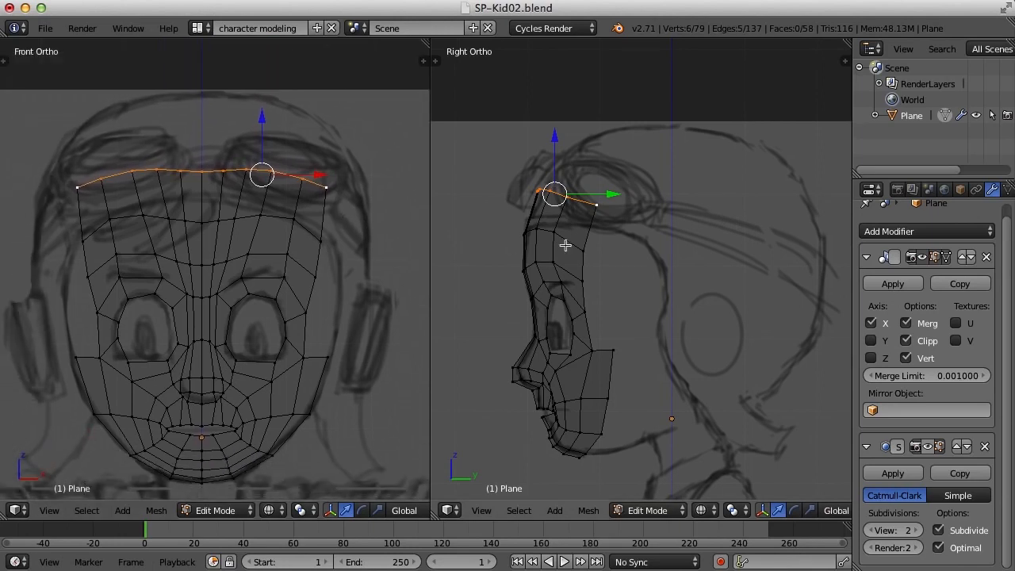
key(e)
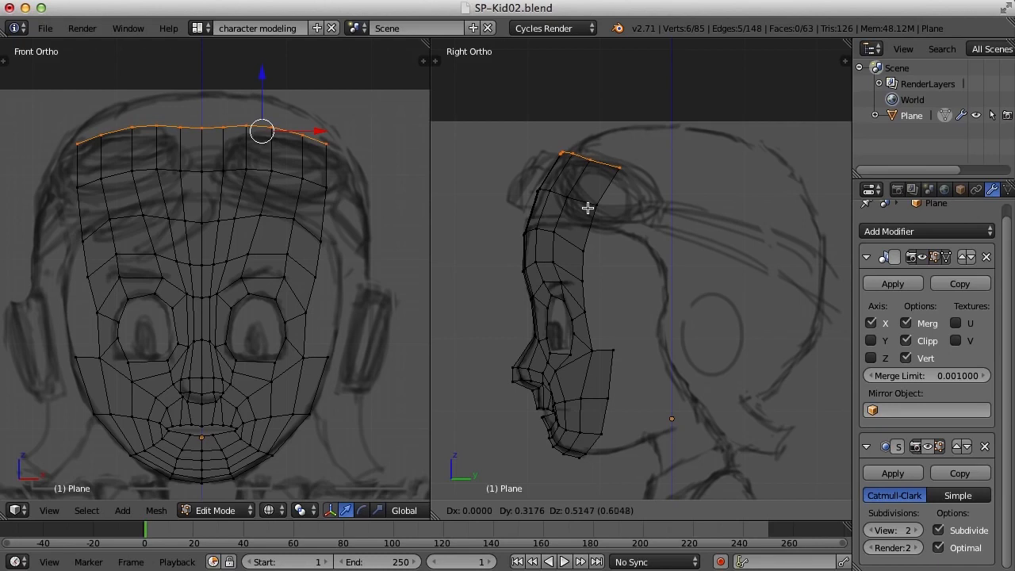
click(587, 210)
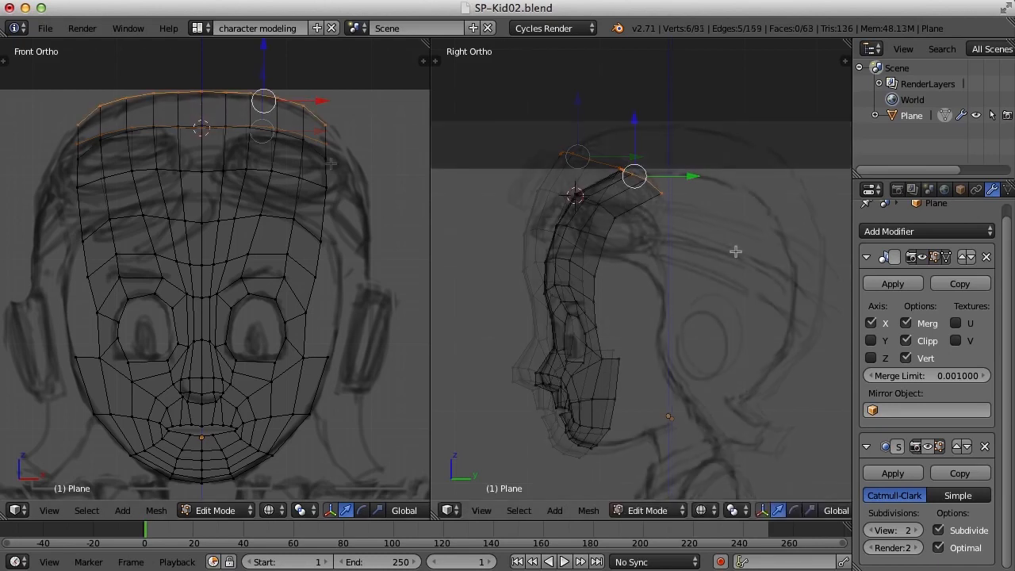
Extrude the top row back to the crown, rotate it to follow the head's curve, and move the outer side vertex slightly forward
key(e)
key(r)
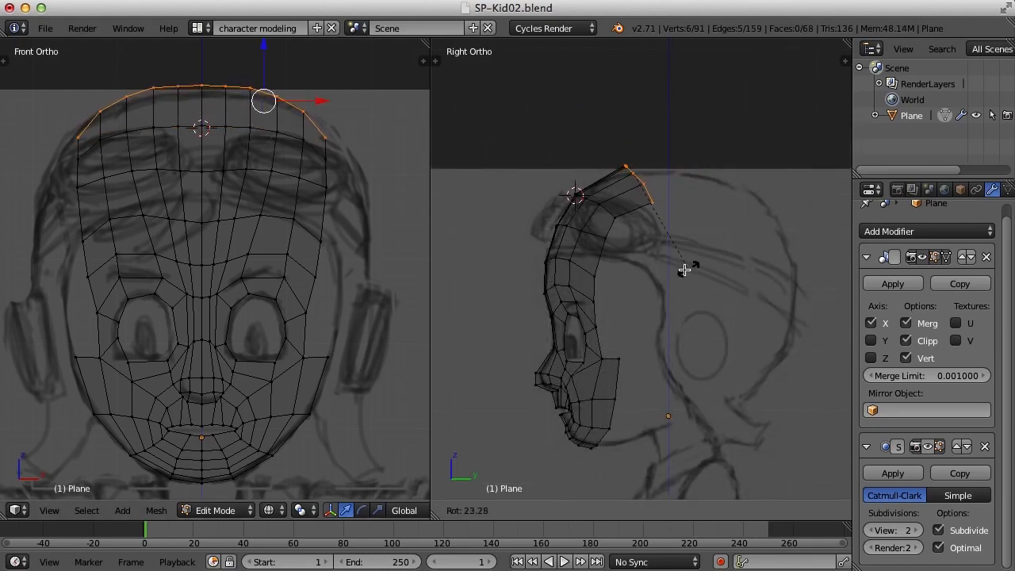
click(672, 269)
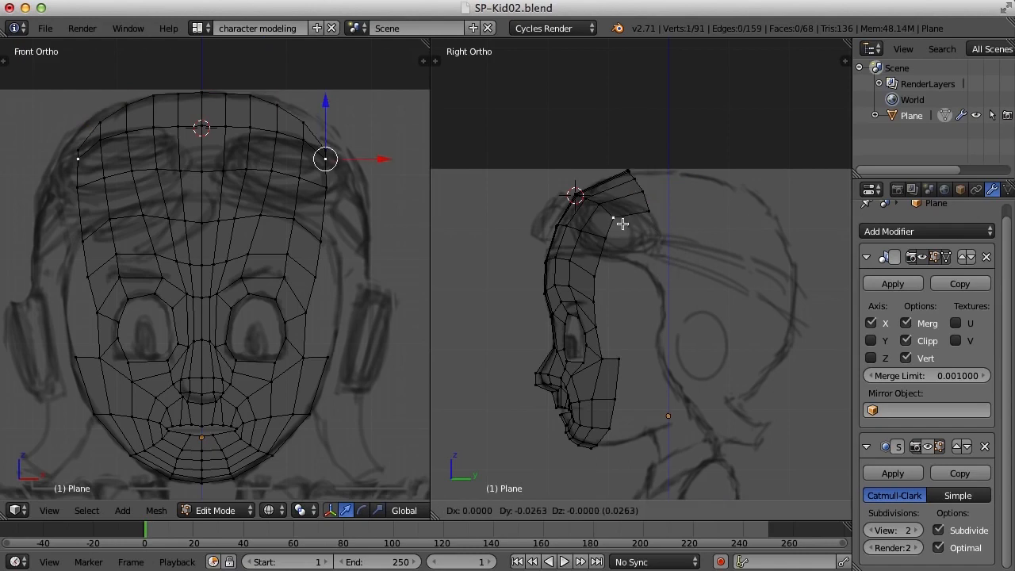
click(619, 222)
Select the crown edge loop, extrude it backward along Y, and rotate and move the new row to match the top of the head
key(a)
alt+right_click(623, 164)
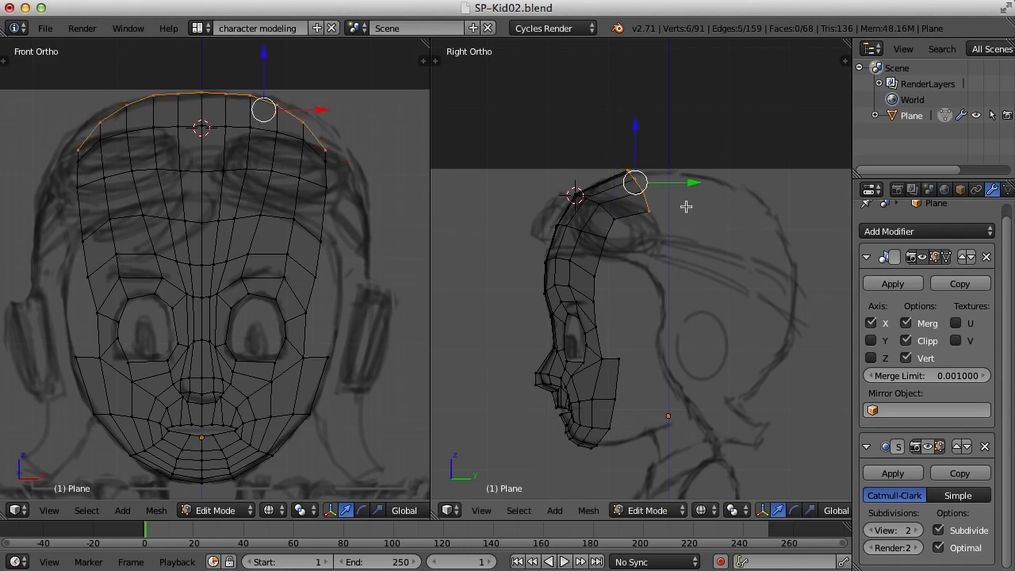
key(e)
key(y)
click(804, 272)
key(r)
click(698, 323)
key(g)
click(696, 327)
key(g)
click(698, 188)
Extrude the crown row back and down along the sketched skull and rotate it to follow the curve
key(e)
click(777, 244)
key(r)
click(763, 273)
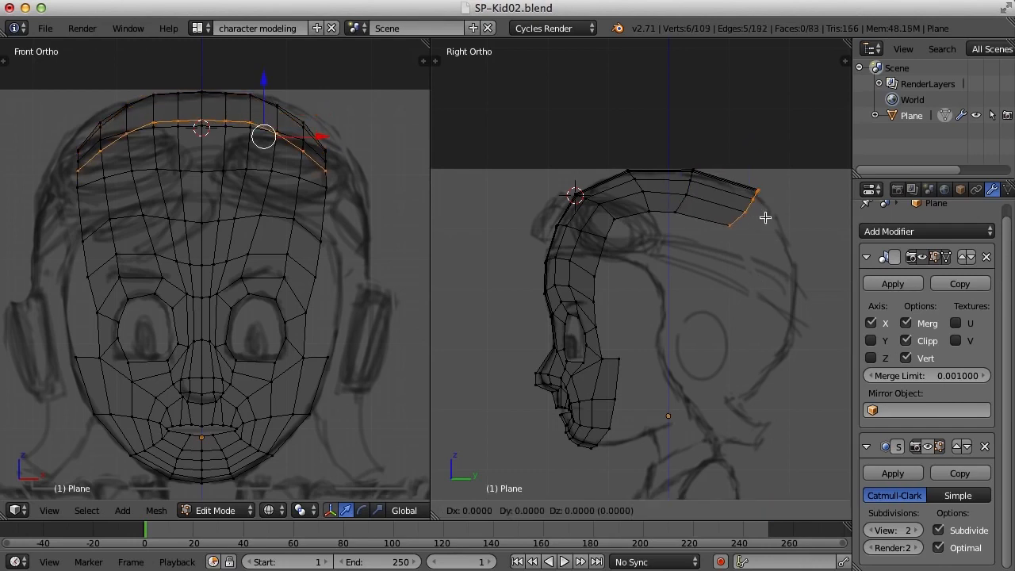
Extrude another segment down the upper back of the head, and rotate and reposition it to match the skull outline
key(e)
click(803, 273)
key(r)
click(766, 307)
key(g)
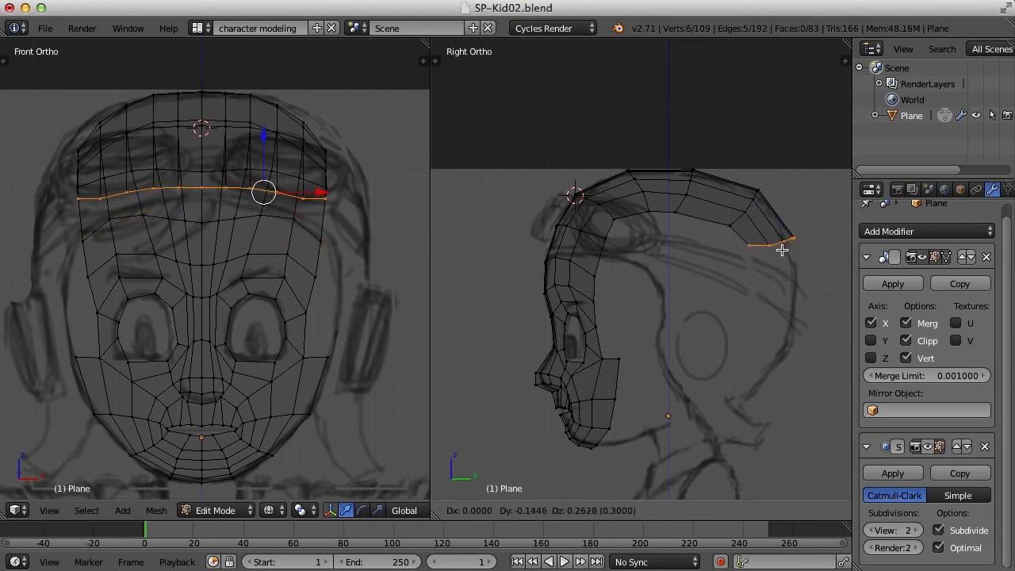
click(781, 245)
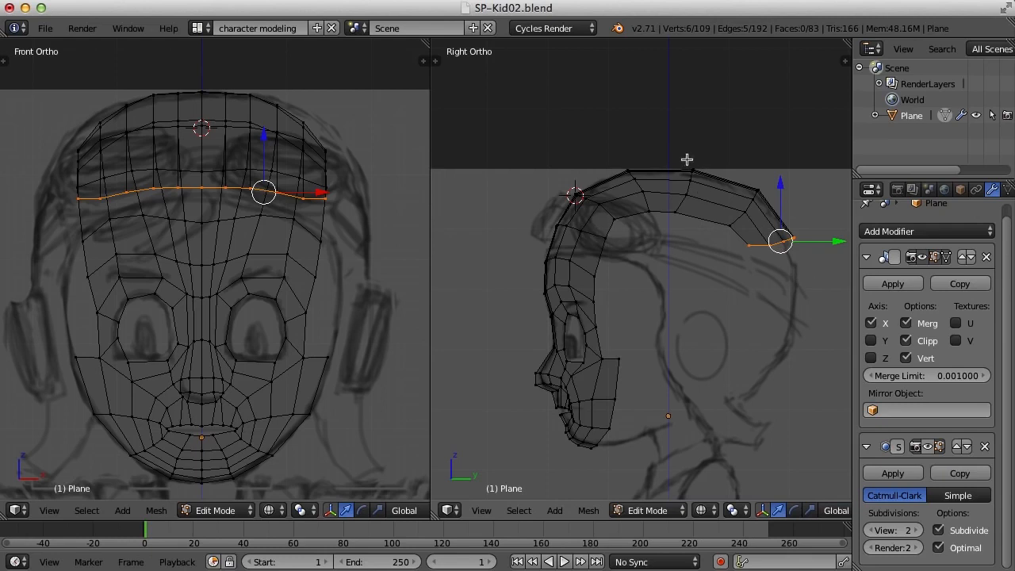
Lasso-select the edge loop at the top of the head and move it slightly back and up to the sketch outline
key(a)
mouse_move(677, 159)
ctrl+mouse_down()
mouse_move(695, 260)
mouse_move(713, 148)
mouse_move(691, 185)
ctrl+mouse_up()
key(g)
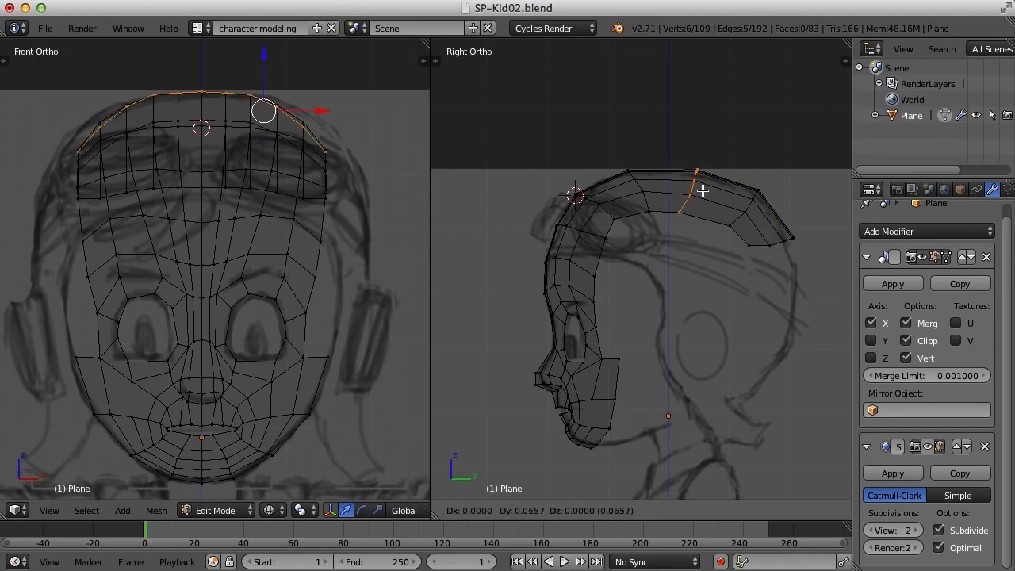
click(705, 190)
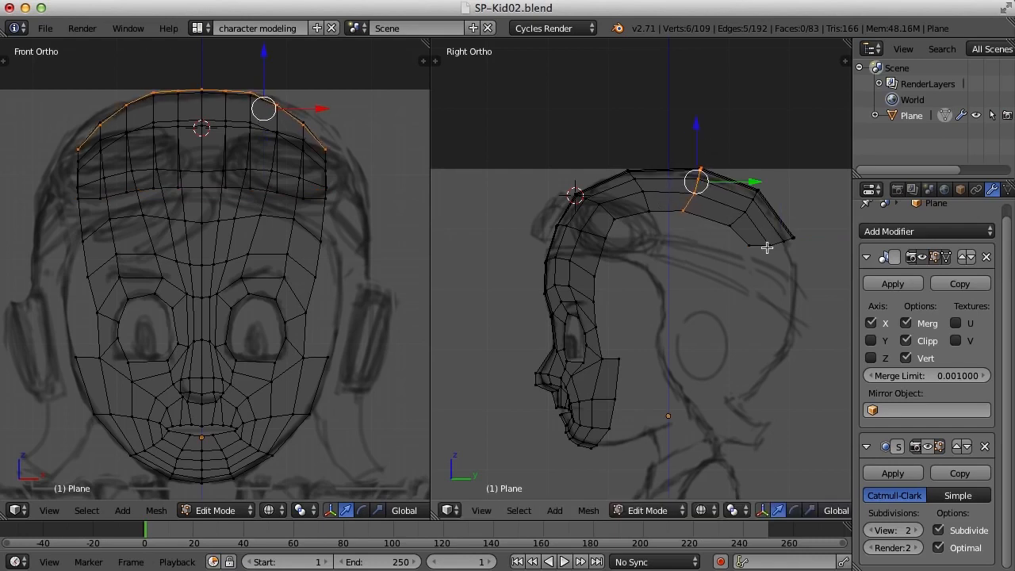
key(a)
mouse_move(797, 218)
ctrl+mouse_down()
mouse_move(736, 232)
mouse_move(781, 261)
mouse_move(795, 239)
ctrl+mouse_up()
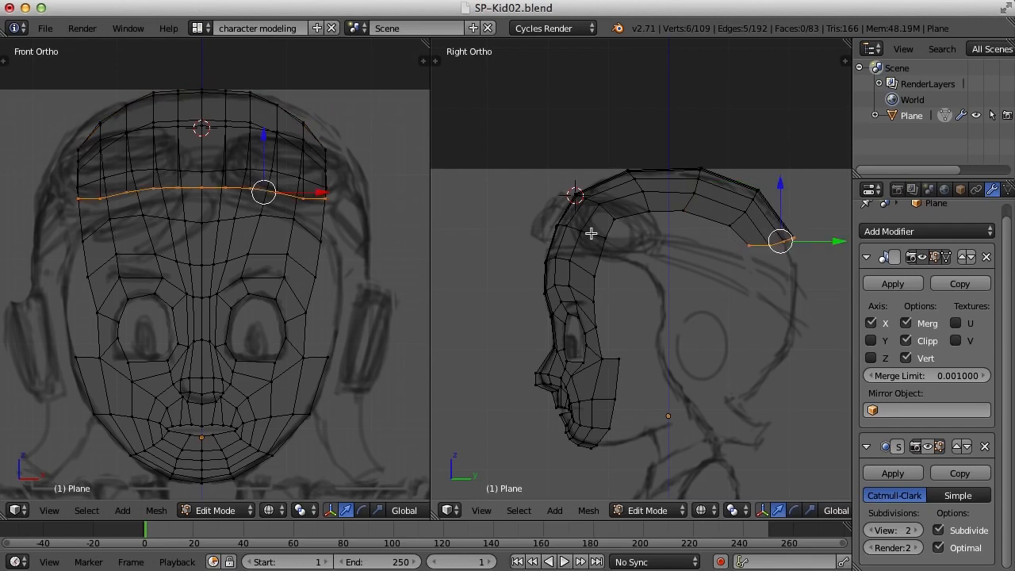
mouse_move(613, 229)
ctrl+mouse_down()
mouse_move(584, 220)
mouse_move(555, 228)
mouse_move(624, 243)
ctrl+mouse_up()
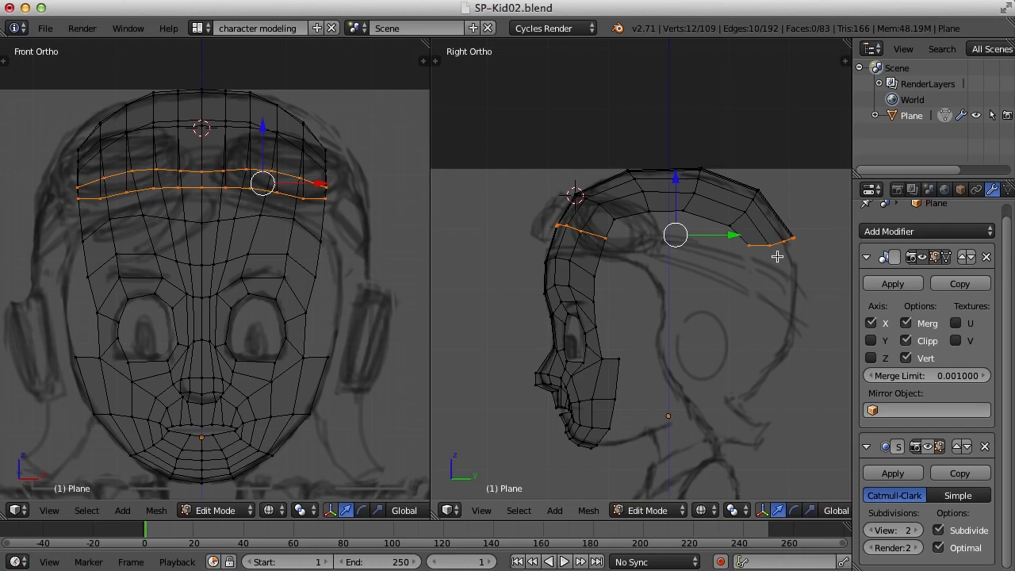
key(a)
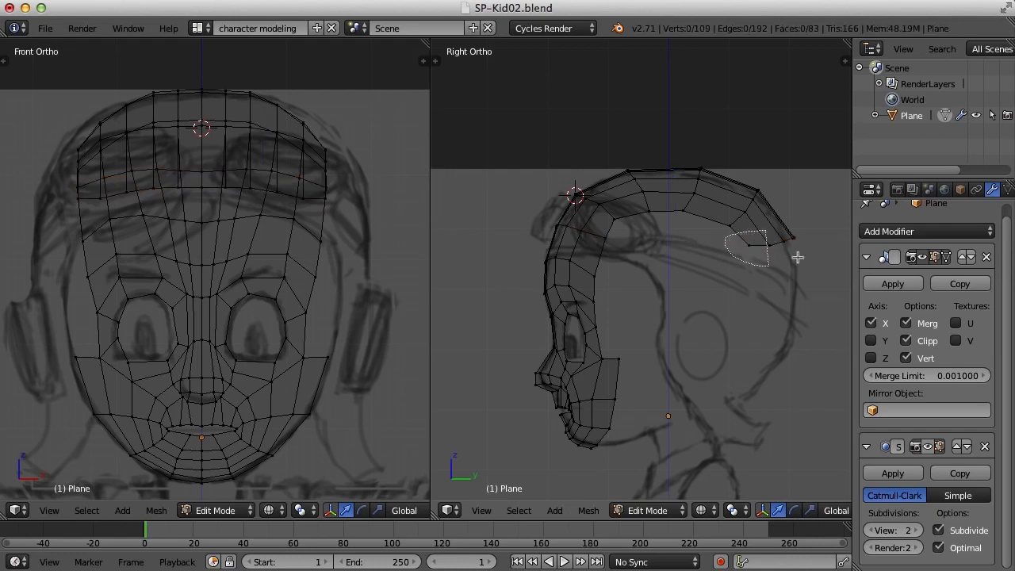
Select the rear edge loop, extrude it down about 0.68 and back about 0.13, and scale the new row along Z to flatten it
alt+right_click(780, 241)
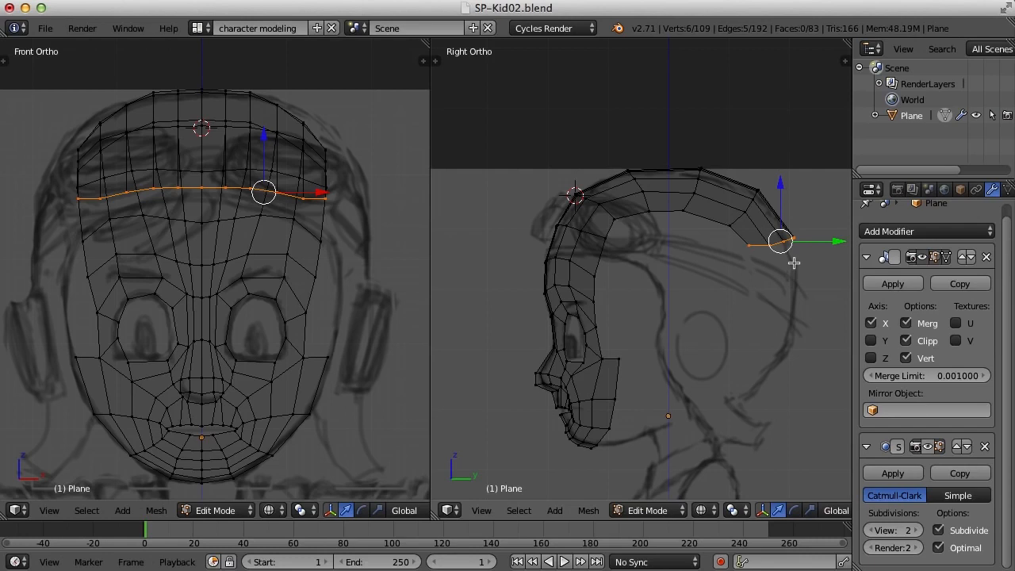
key(e)
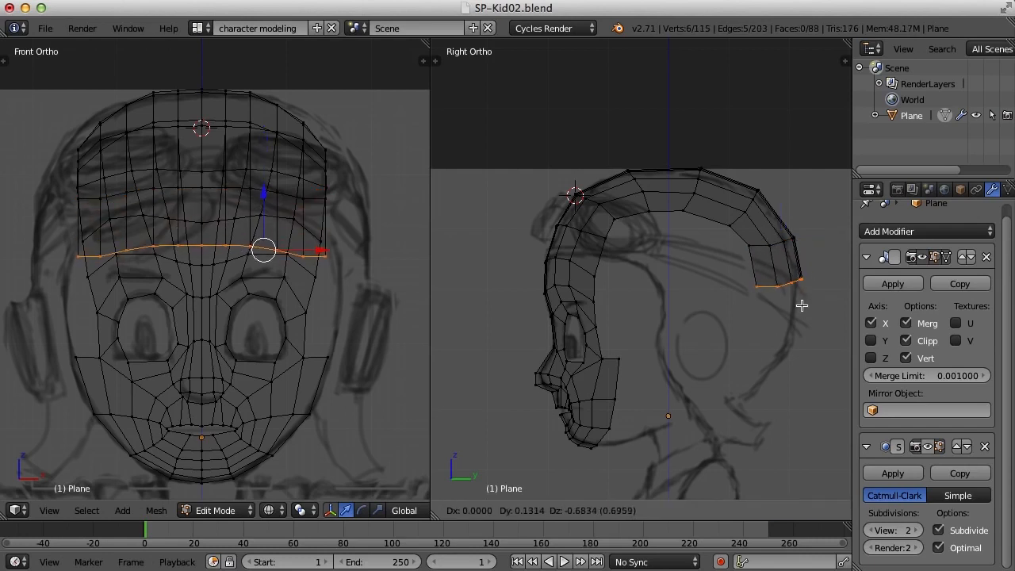
click(802, 306)
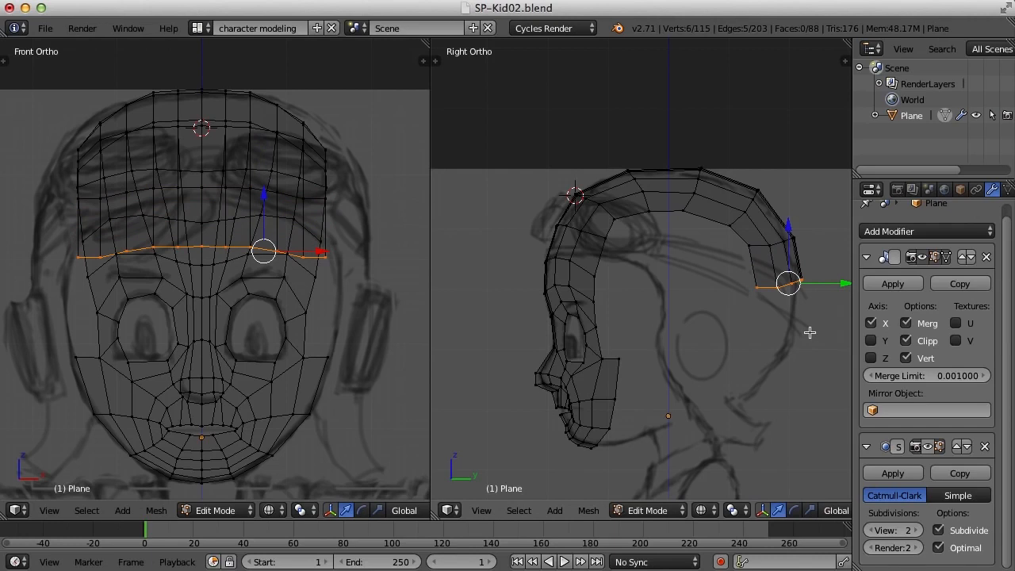
key(r)
key(s)
key(z)
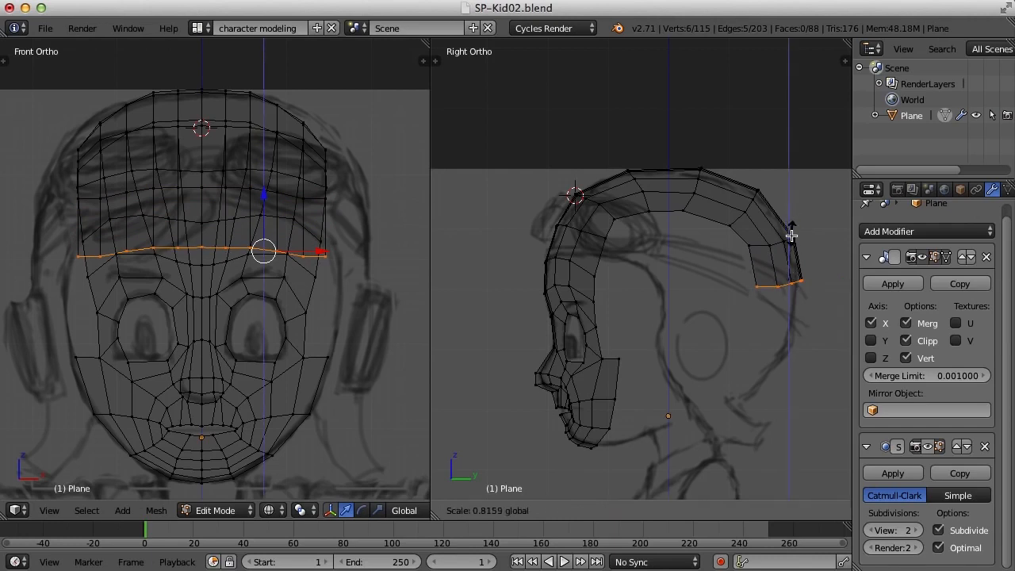
click(792, 265)
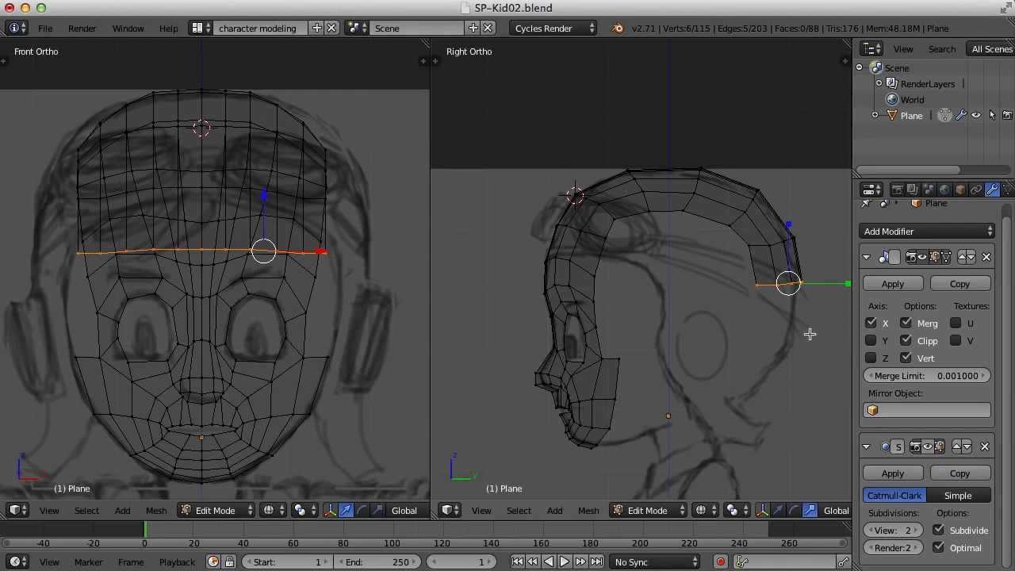
Extrude the rear edge row down in further segments along the back of the head to the nape
key(e)
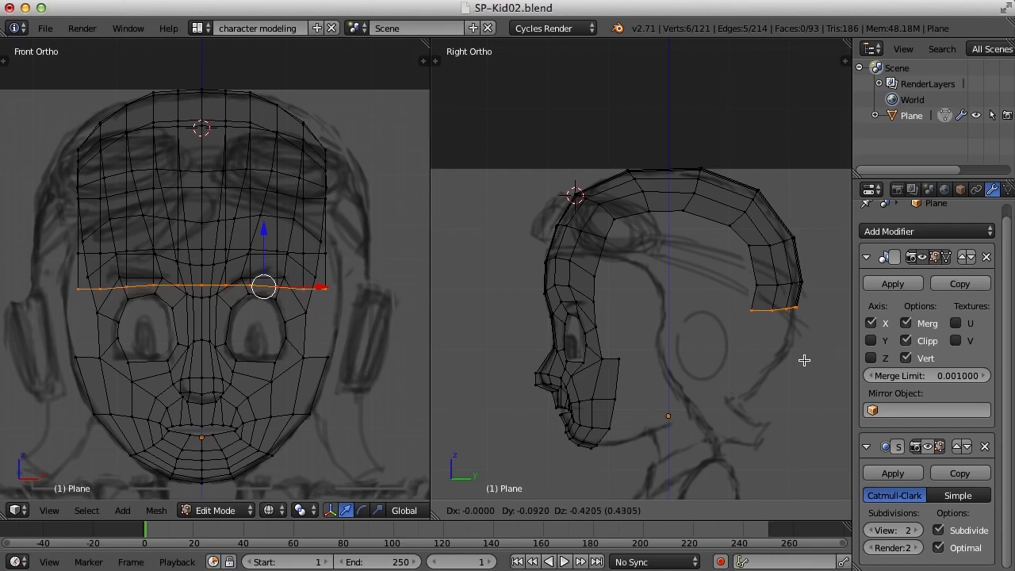
click(806, 361)
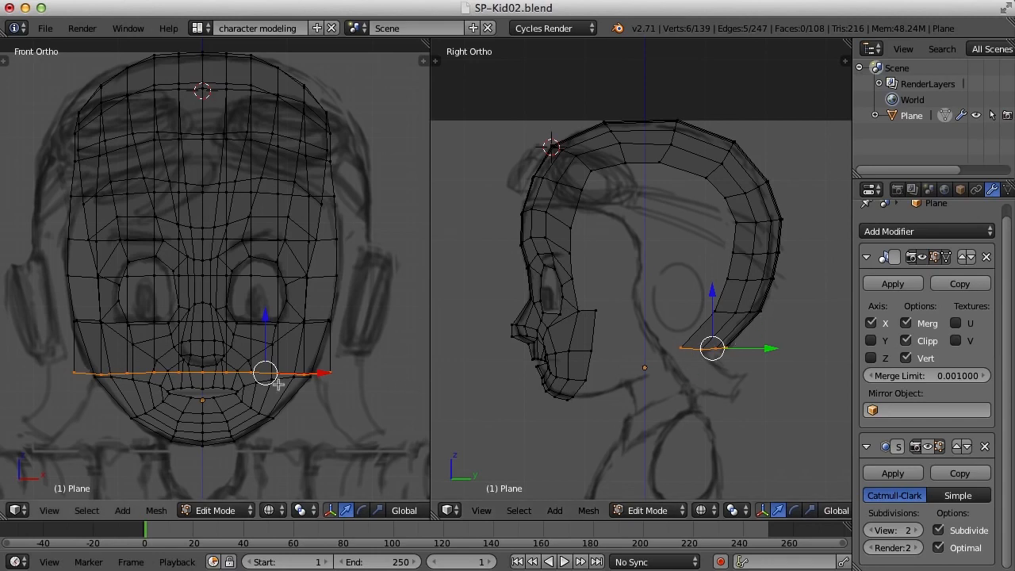
Snap the 3D cursor to the centre vertex of the nape edge row and clear the selection
right_click(202, 372)
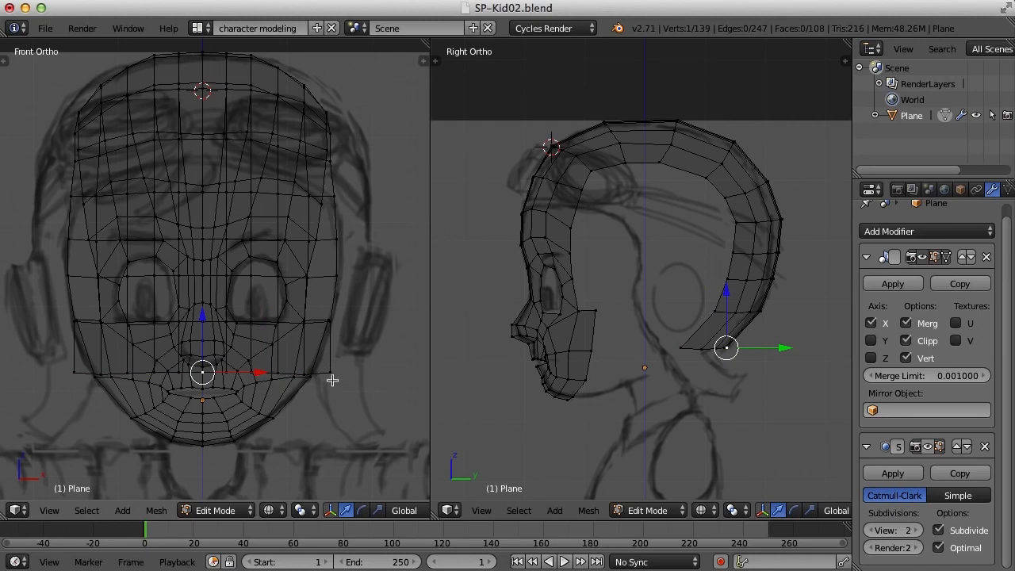
key(shift+s)
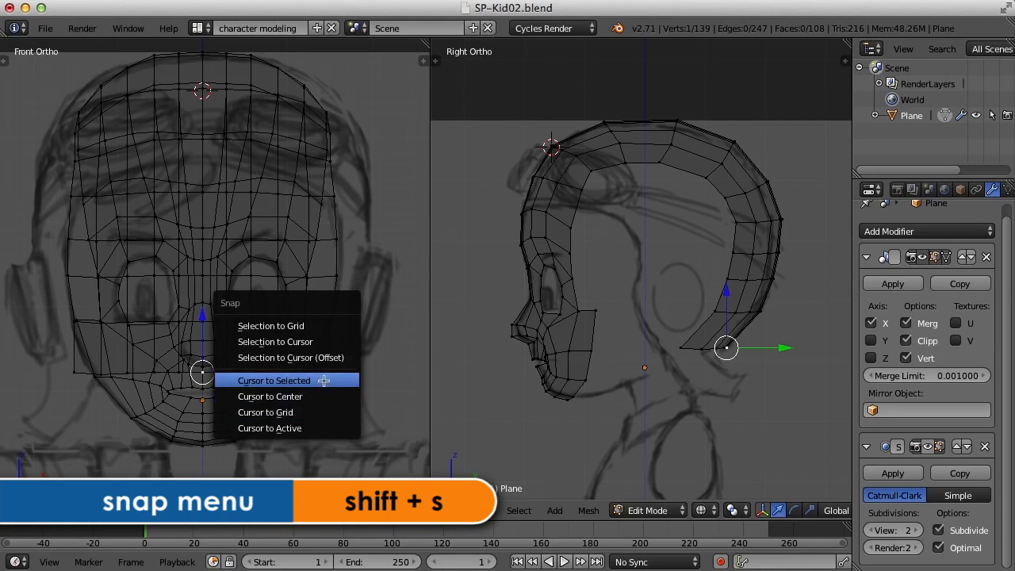
click(323, 382)
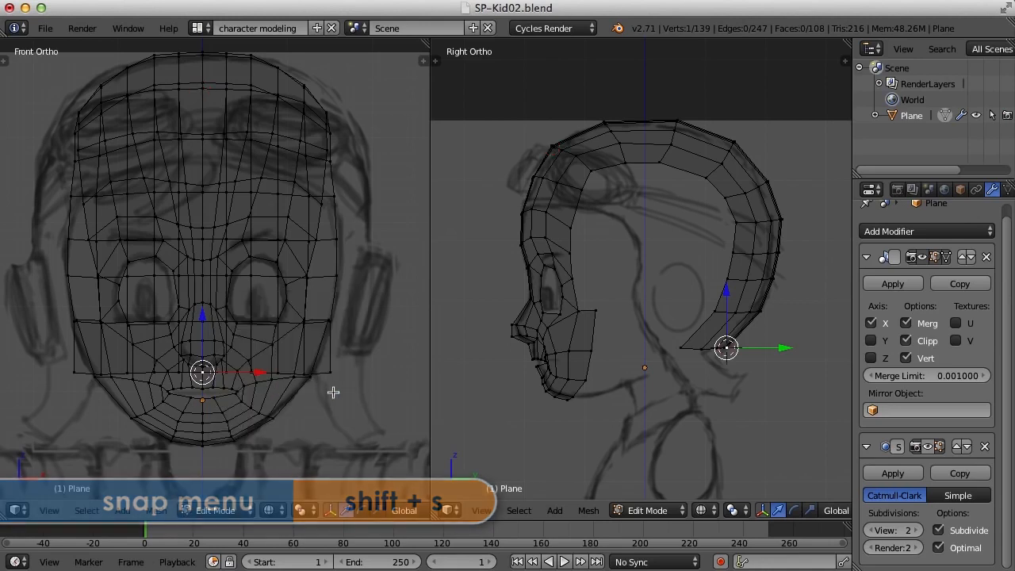
key(a)
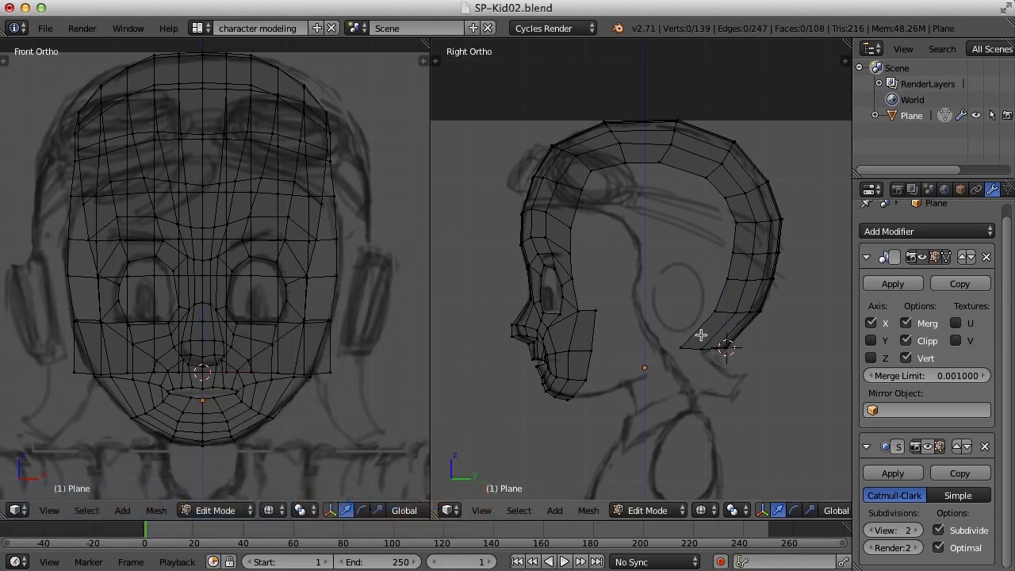
Lasso-select the nape edge row, set the pivot point to 3D Cursor, and scale the row inward along X to about 0.86
mouse_move(677, 333)
ctrl+mouse_down()
mouse_move(728, 371)
mouse_move(759, 338)
ctrl+mouse_up()
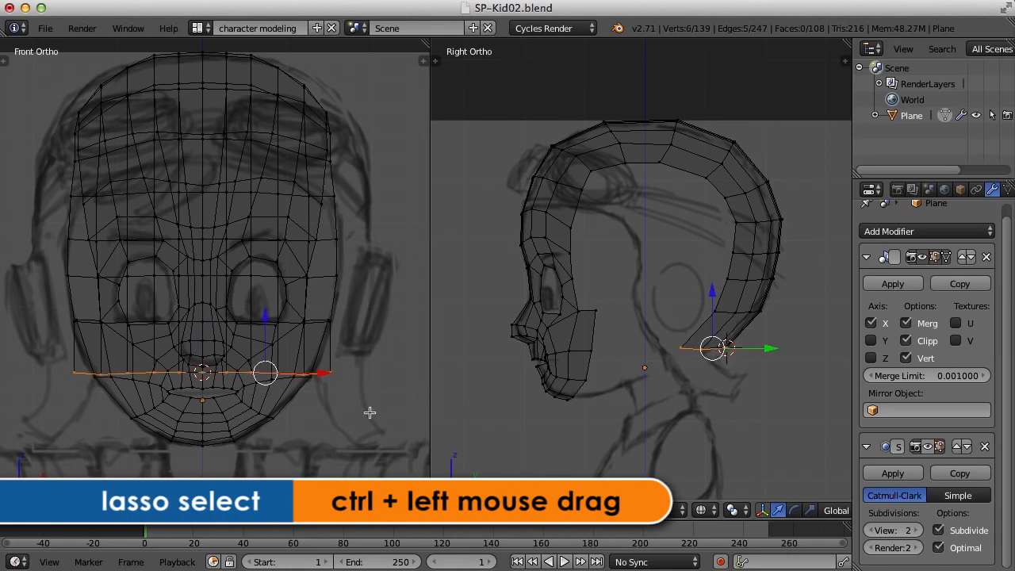
click(307, 511)
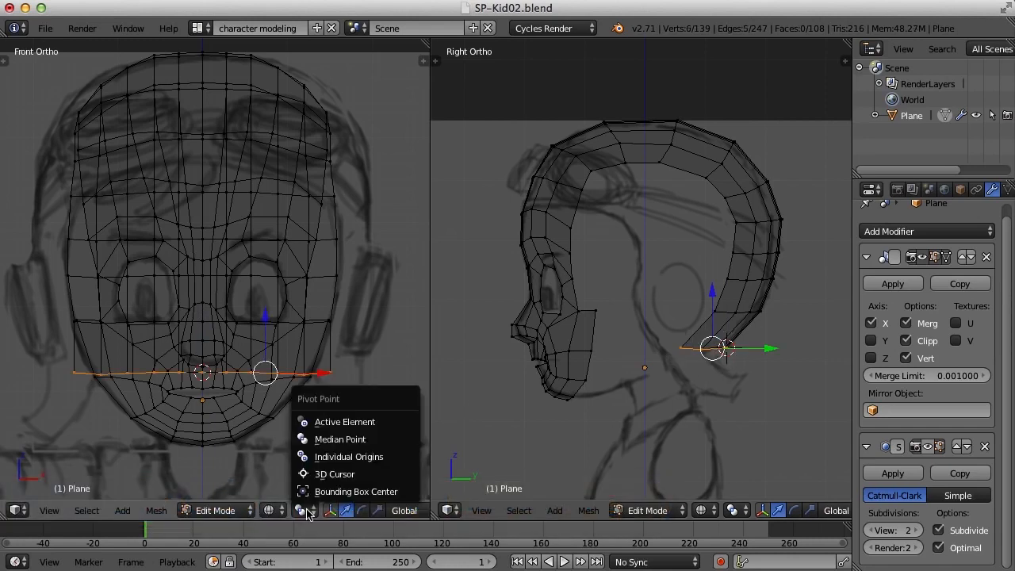
click(333, 474)
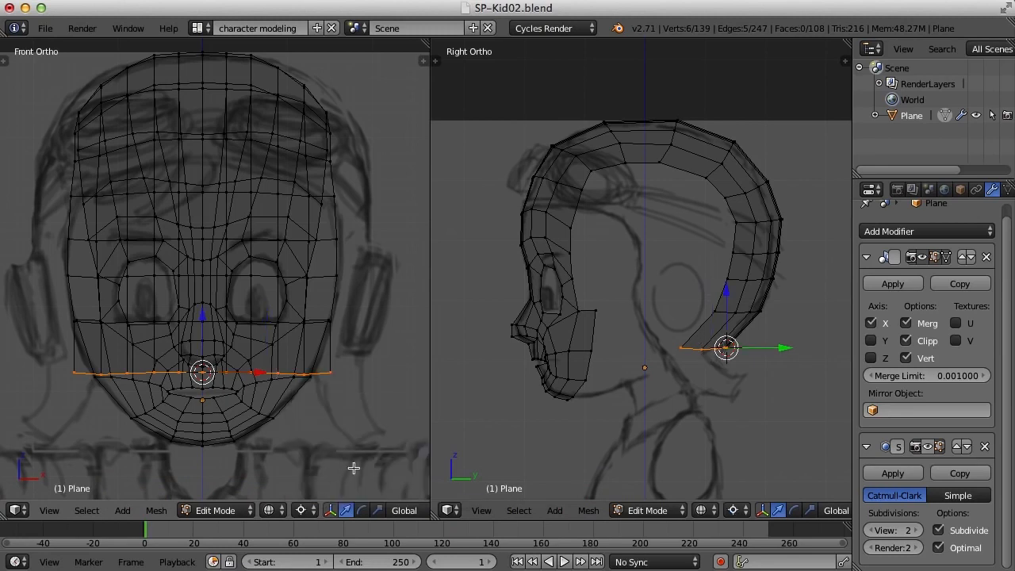
key(ctrl+alt+s)
key(s)
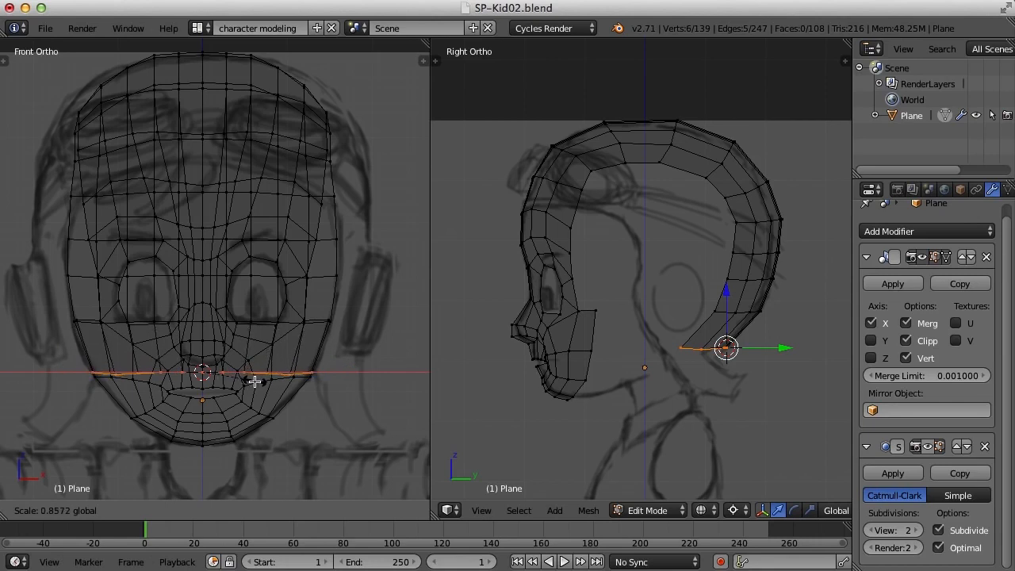
click(255, 382)
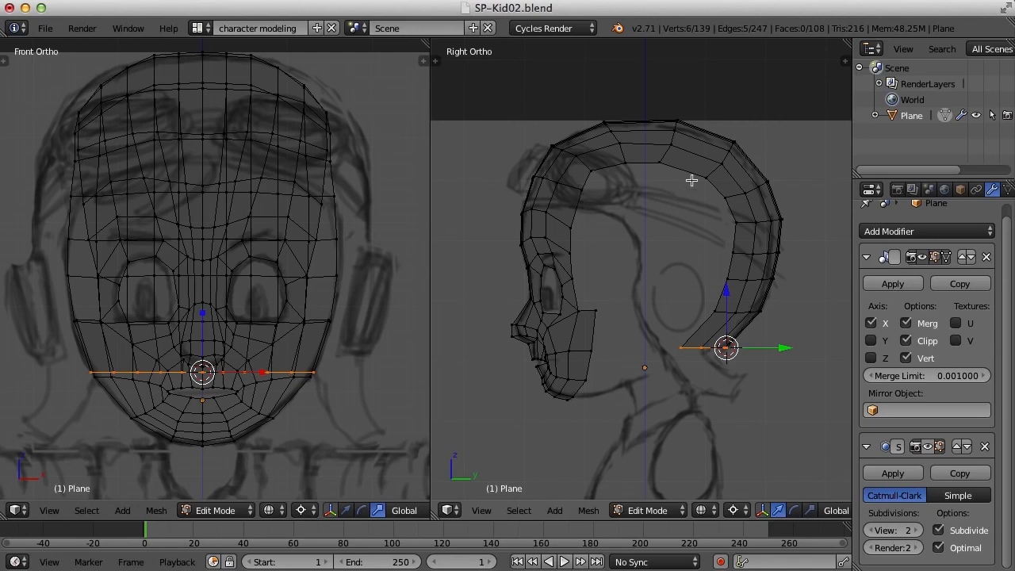
Select the five side-edge vertices from temple to cheek, extrude them back about 0.35, and move the new row outward along X
right_click(584, 191)
ctrl+click(573, 225)
ctrl+click(570, 253)
ctrl+click(574, 283)
ctrl+click(579, 313)
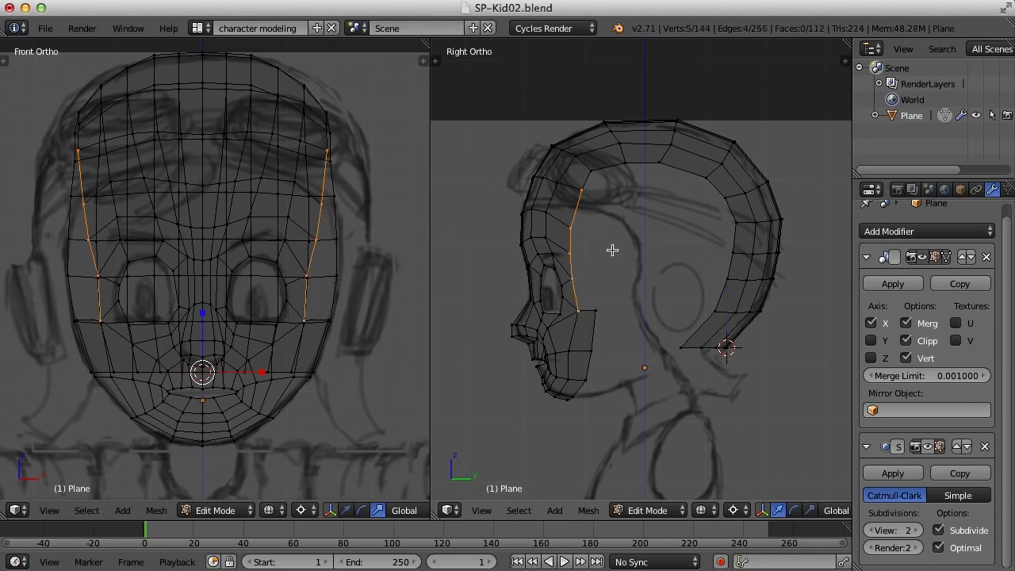
key(e)
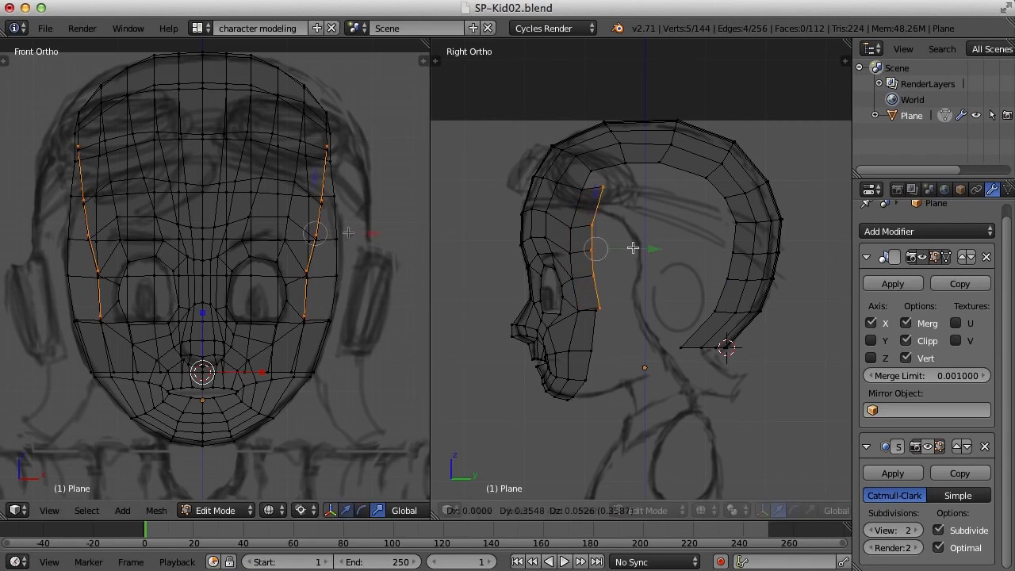
click(632, 248)
drag(375, 233, 403, 247)
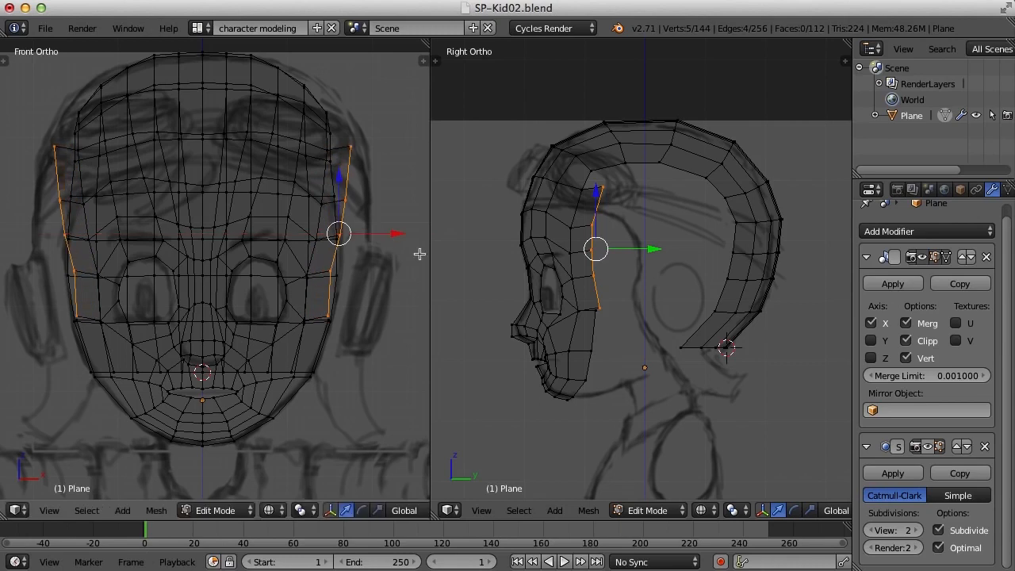
Straighten the extruded temple row by scaling it along X to about 0.09, and adjust its position along Y
key(g)
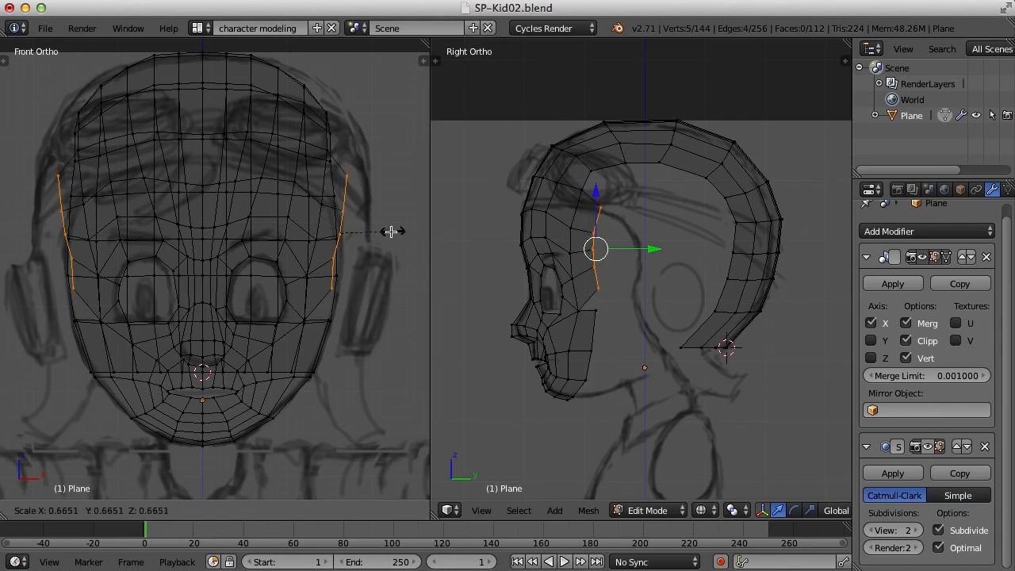
click(391, 231)
key(ctrl+alt+s)
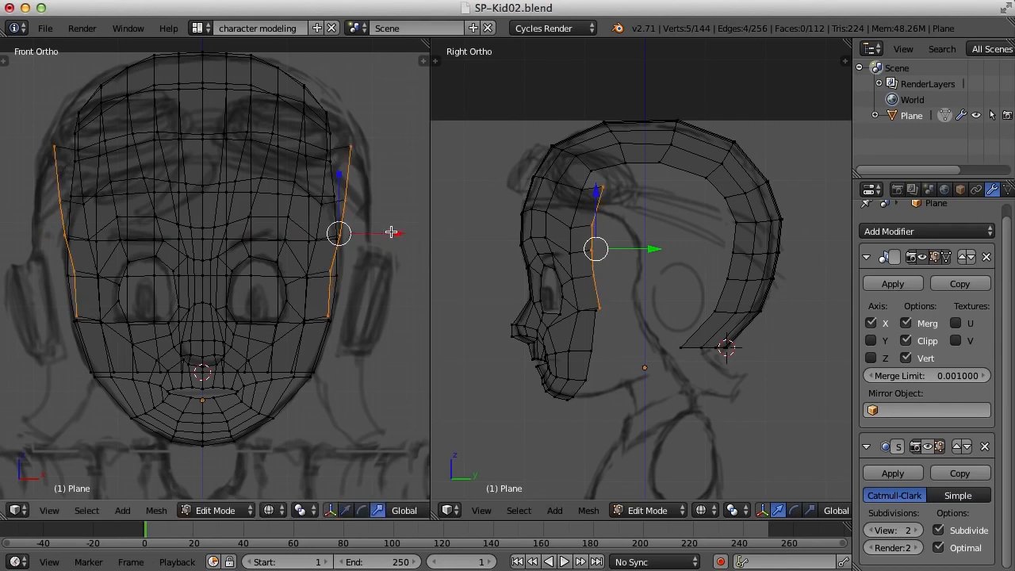
key(s)
key(x)
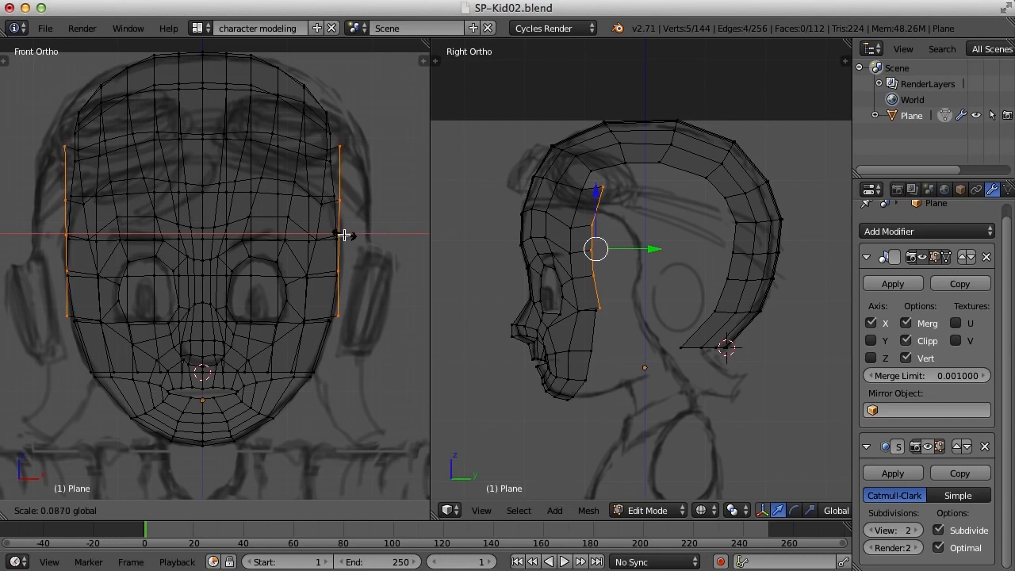
click(343, 235)
key(g)
key(y)
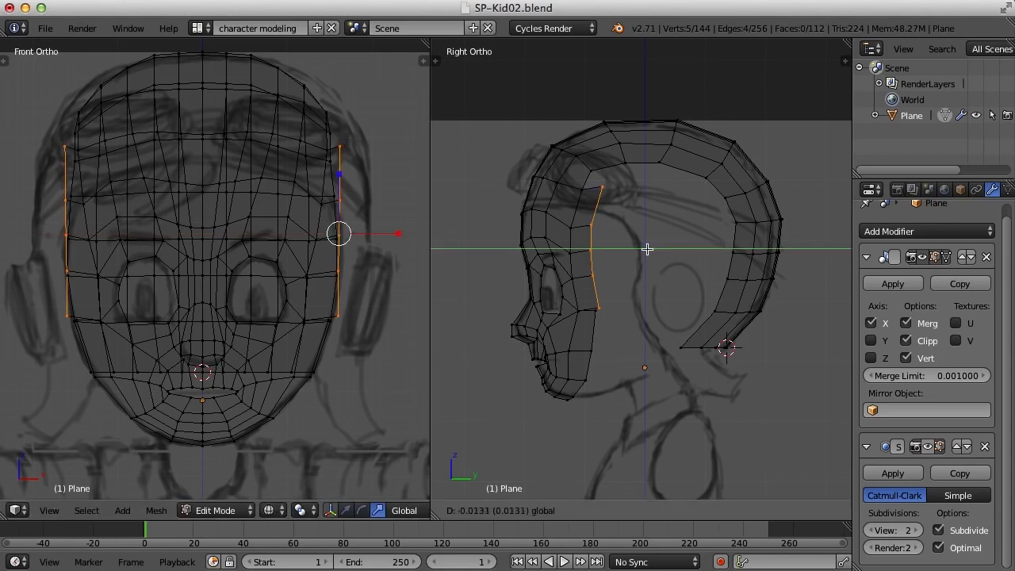
click(647, 274)
Merge the lowest vertex of the extruded temple row with the adjacent cheek corner vertex using At Last
scroll(650, 293, up, 3)
scroll(640, 311, up, 1)
shift+middle_drag(640, 311, 687, 251)
right_click(579, 310)
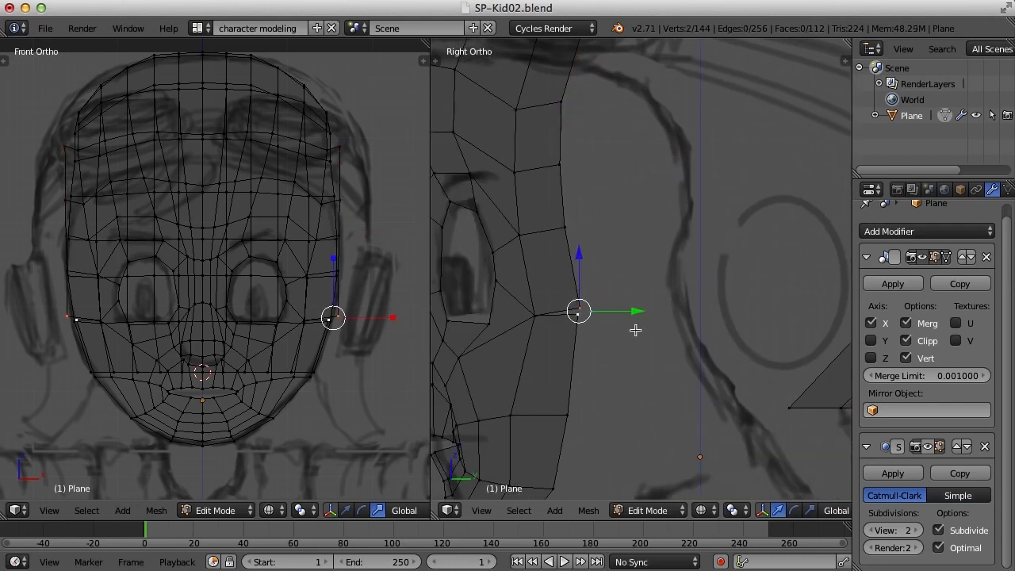
key(alt+m)
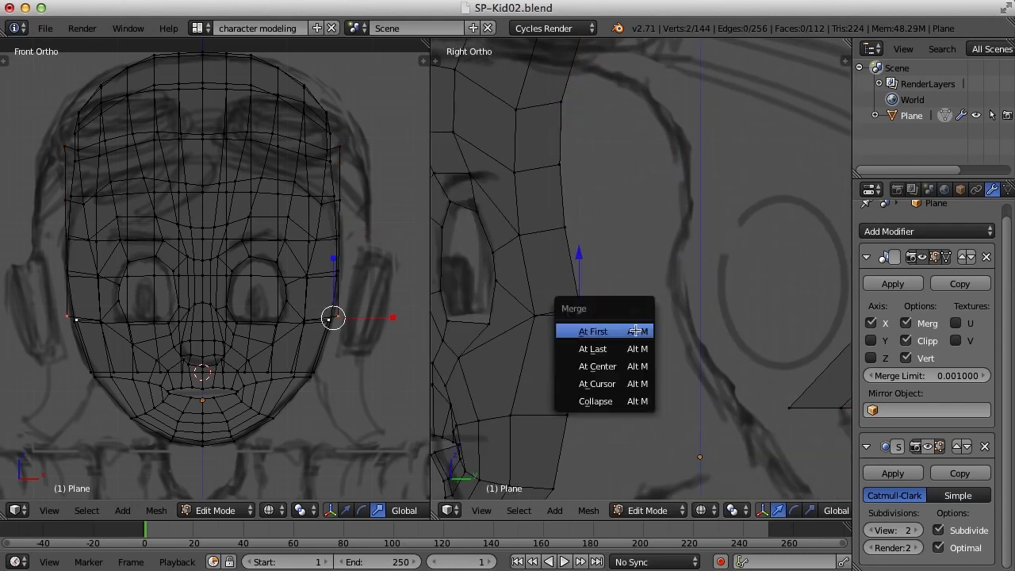
click(615, 351)
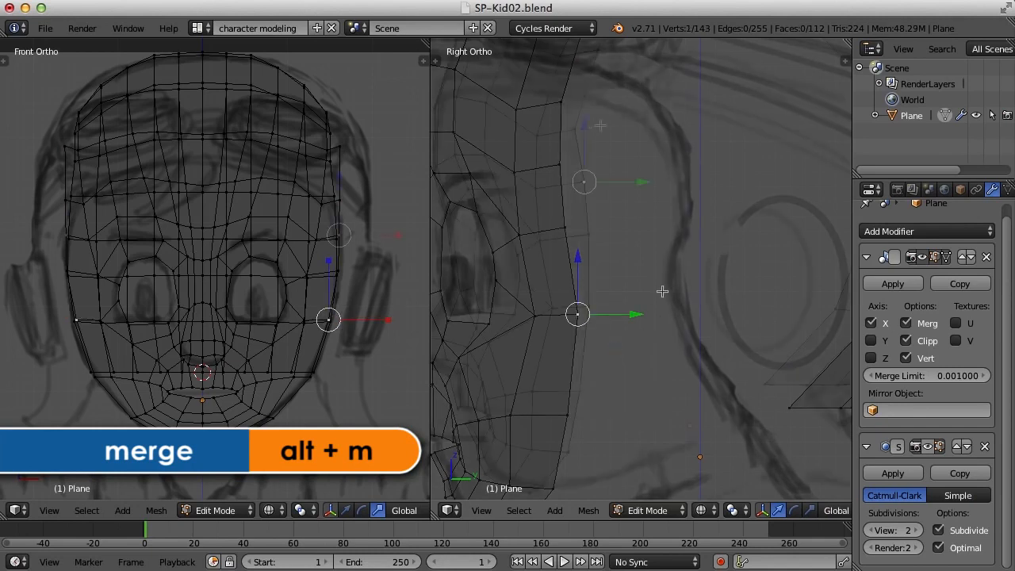
Reposition the upper rear vertex of the temple strip and two vertices on its inner edge to even out the faces
scroll(658, 297, down, 1)
right_click(580, 133)
key(g)
click(597, 134)
right_click(537, 135)
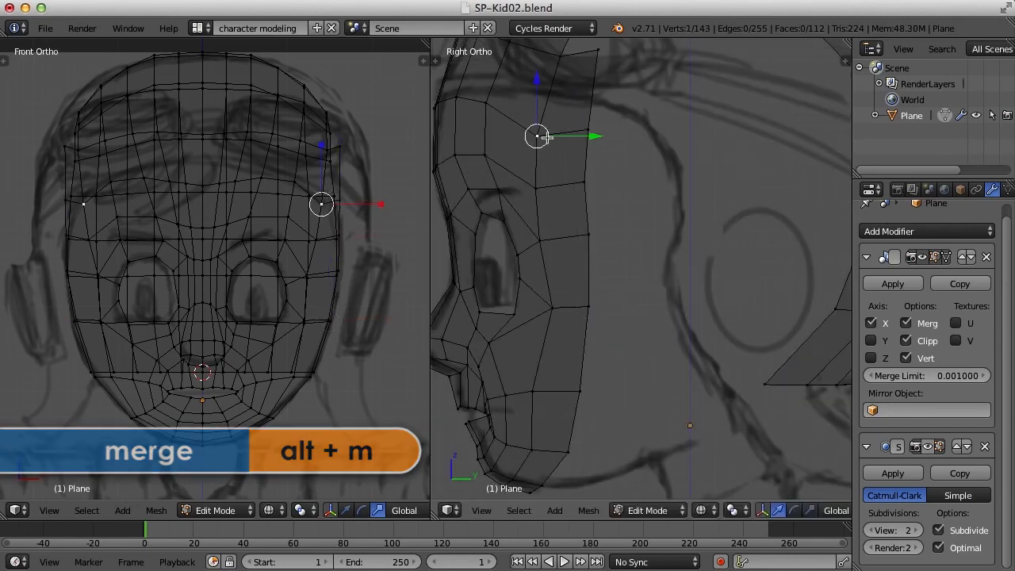
key(g)
click(542, 136)
right_click(534, 190)
key(g)
click(539, 185)
Move two more vertices along the rear edge of the temple strip to smooth the edge line
shift+middle_drag(661, 145, 643, 183)
right_click(587, 111)
key(g)
click(593, 130)
right_click(571, 248)
key(g)
click(587, 251)
Select the six vertices along the back-of-head strip's inner edge and extrude them forward about 0.33
scroll(643, 336, down, 2)
shift+middle_drag(766, 168, 693, 203)
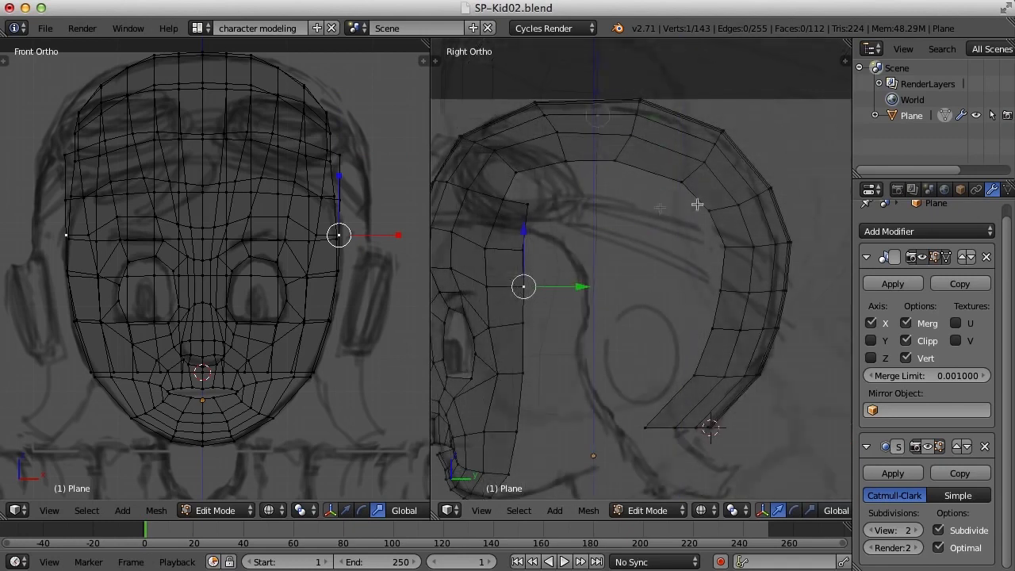
right_click(709, 210)
shift+right_click(728, 250)
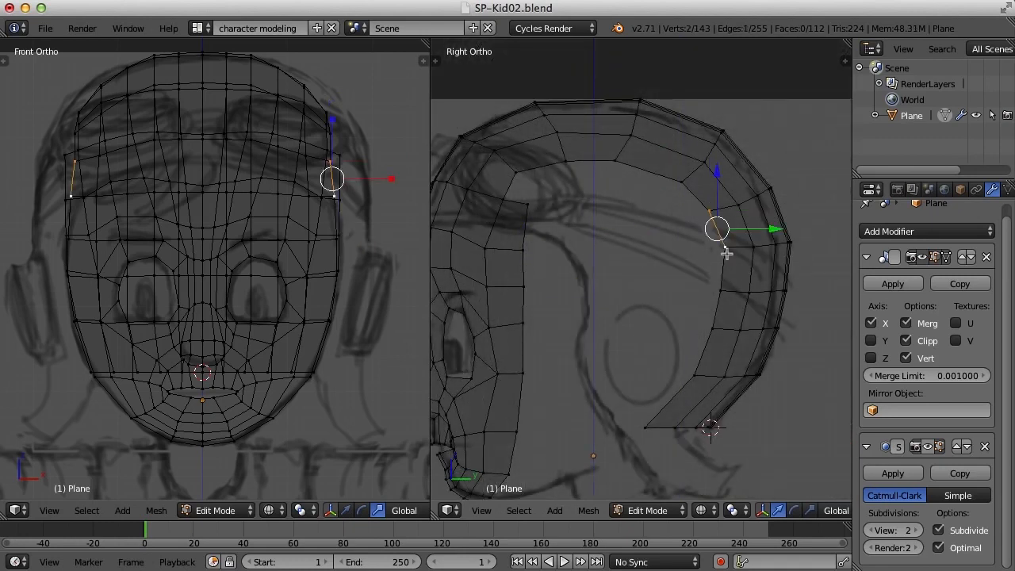
shift+right_click(718, 287)
shift+right_click(713, 325)
shift+right_click(696, 372)
shift+right_click(646, 428)
scroll(708, 418, down, 3)
key(e)
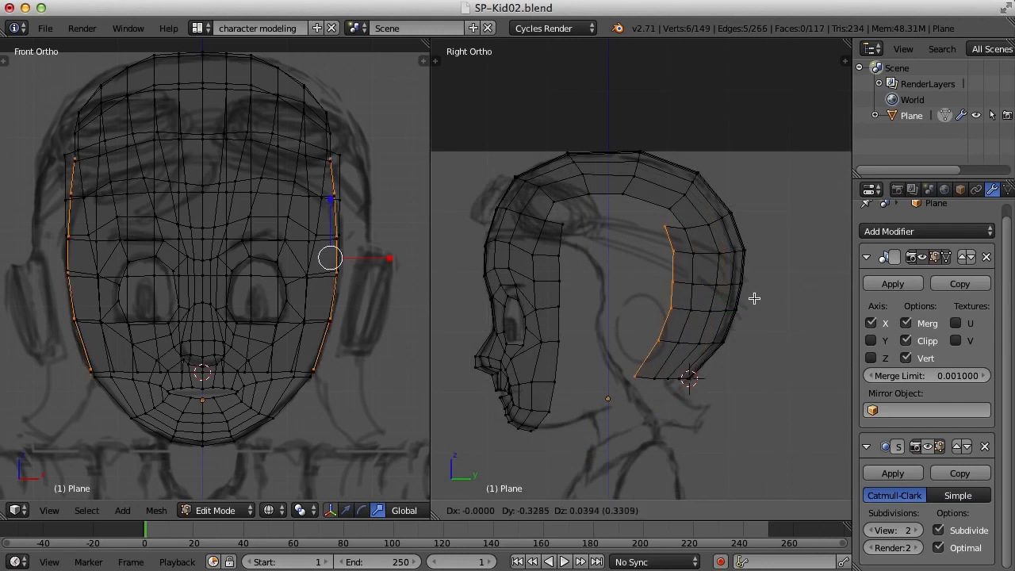
click(748, 297)
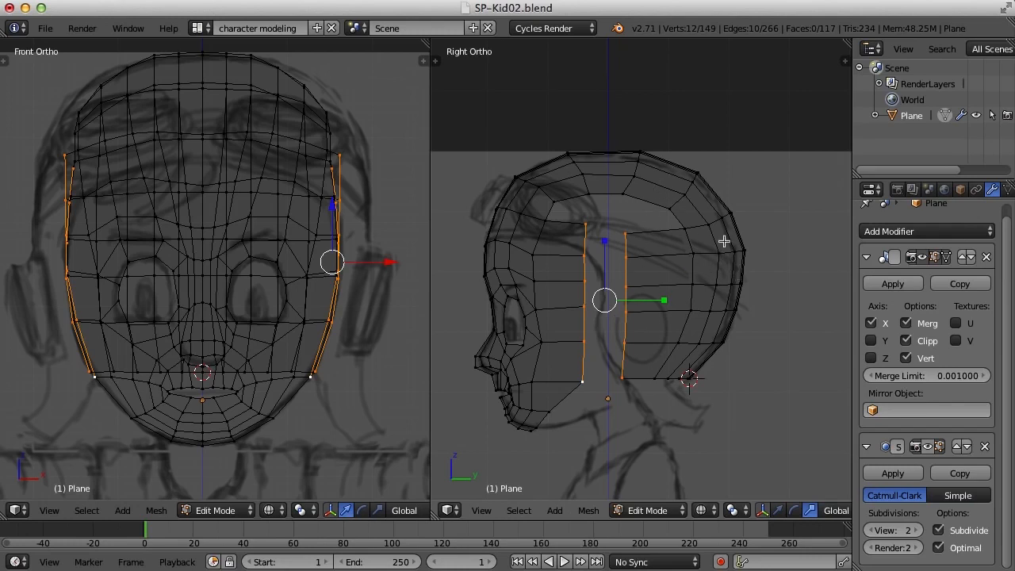
Fill a face between the four vertices at the upper rear corner of the side opening
right_click(632, 195)
shift+right_click(669, 210)
shift+right_click(686, 229)
shift+right_click(626, 231)
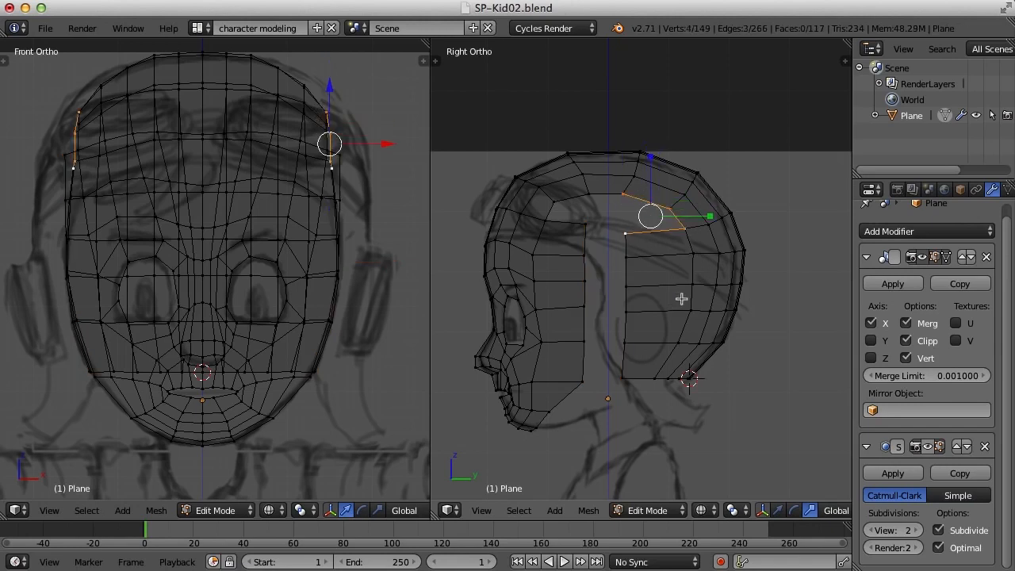
key(f)
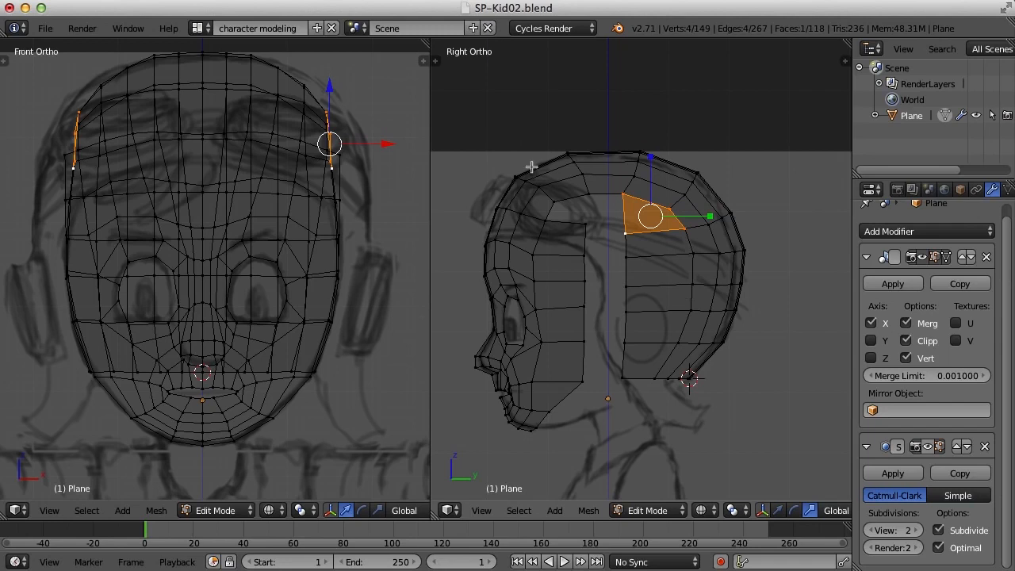
Fill a face between the four vertices at the upper front corner of the side opening, above the temple
right_click(588, 194)
shift+right_click(556, 203)
shift+right_click(547, 219)
shift+right_click(585, 225)
key(f)
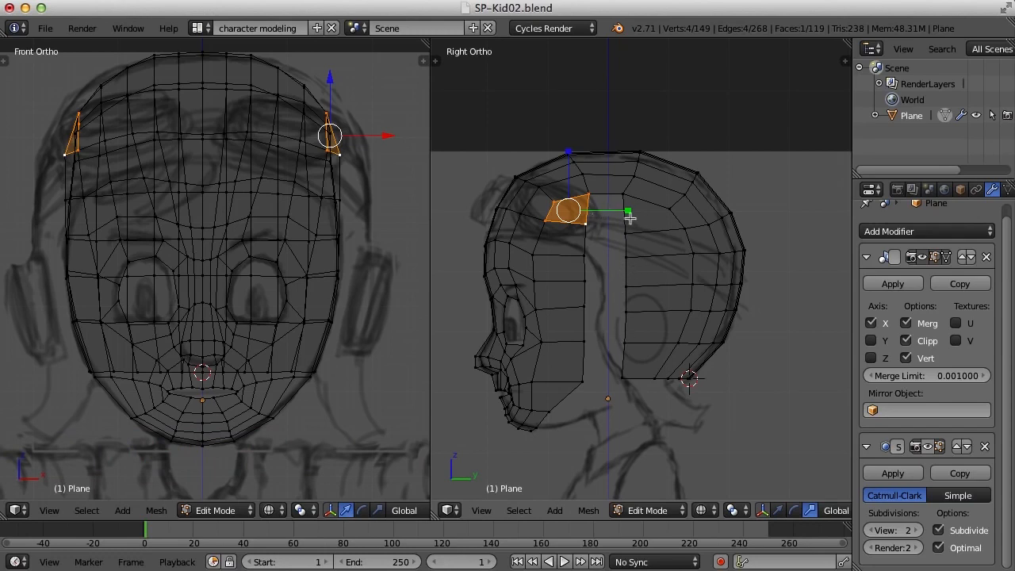
Select the seven vertices along the rear edge of the remaining side gap and extrude them forward about 0.50
right_click(624, 195)
shift+right_click(628, 233)
shift+right_click(627, 260)
shift+right_click(626, 289)
shift+right_click(625, 317)
shift+right_click(626, 344)
shift+right_click(622, 378)
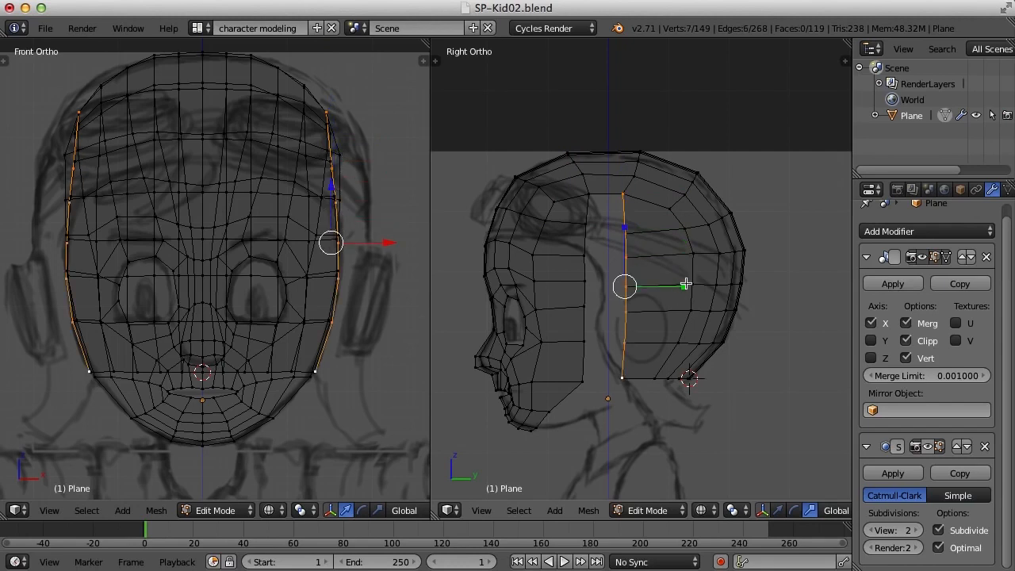
key(e)
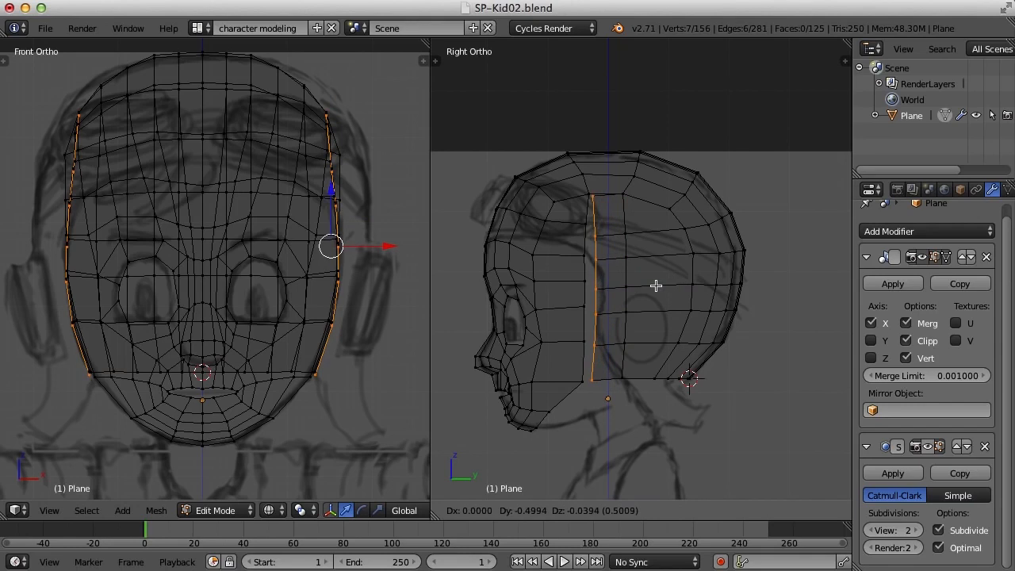
click(656, 286)
Merge the extruded row's vertices with the matching vertices on the face strip's rear edge, starting from the lowest one
right_click(593, 383)
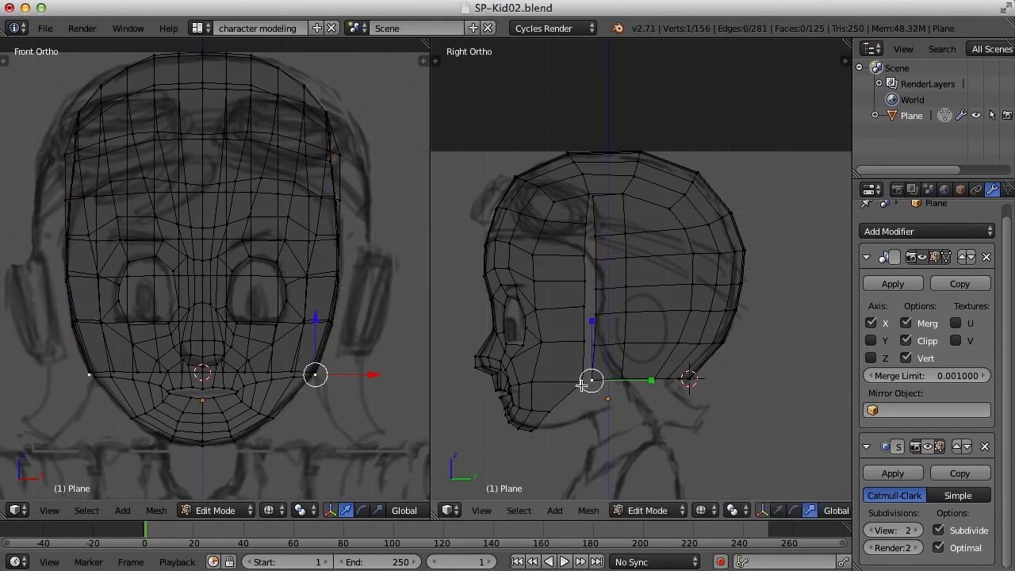
key(alt+m)
click(757, 381)
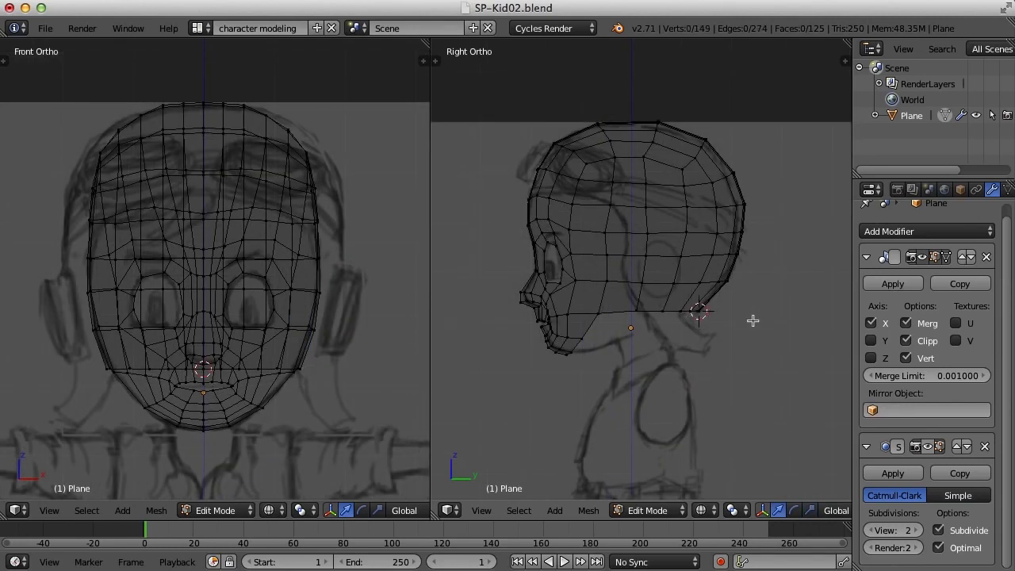
Switch to the Default screen layout and inspect the shaded head mesh from several angles
click(198, 27)
click(237, 117)
scroll(552, 193, down, 2)
middle_drag(526, 180, 600, 210)
scroll(600, 213, down, 2)
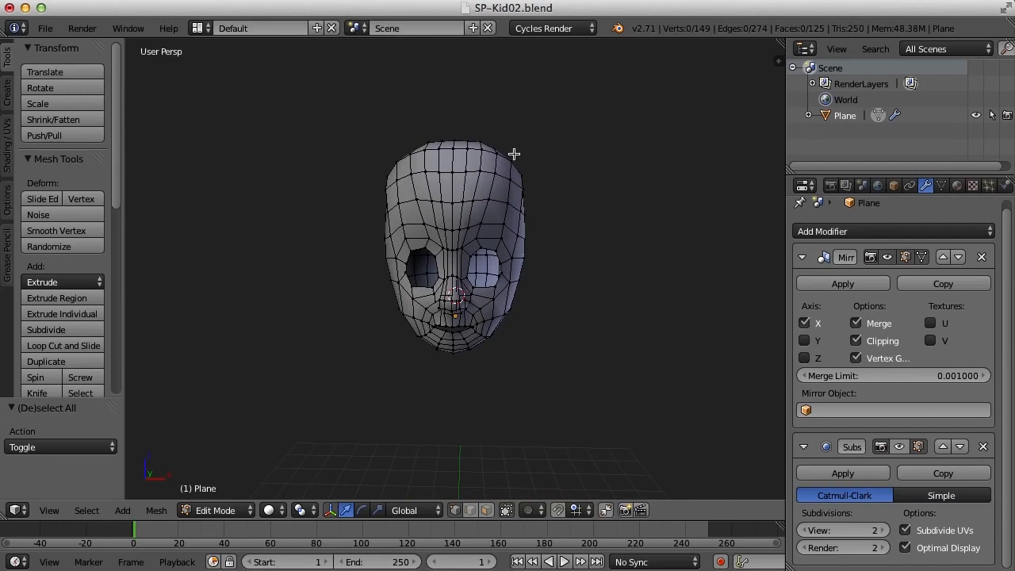
middle_drag(576, 214, 479, 252)
scroll(551, 243, up, 2)
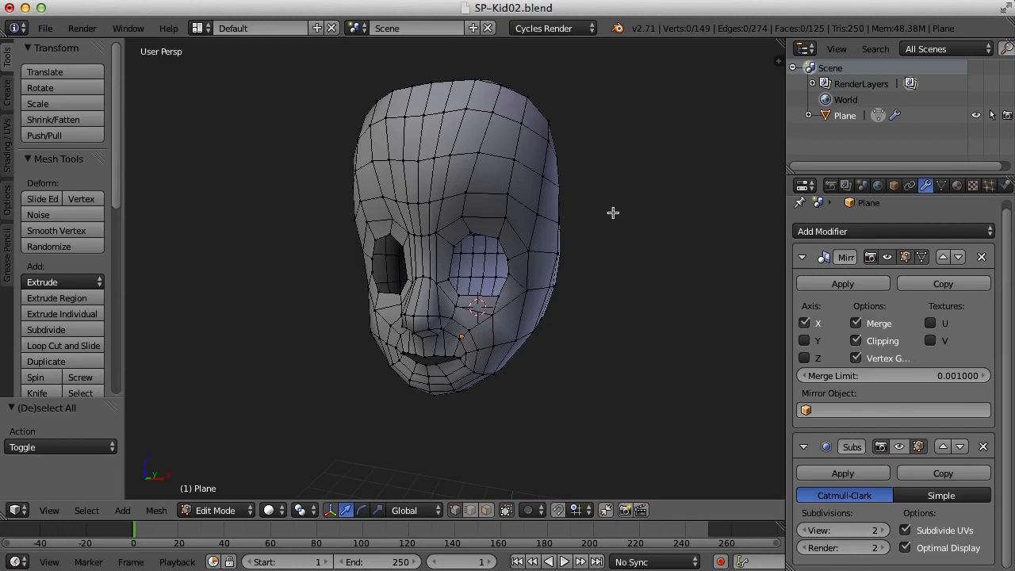
middle_drag(574, 226, 604, 235)
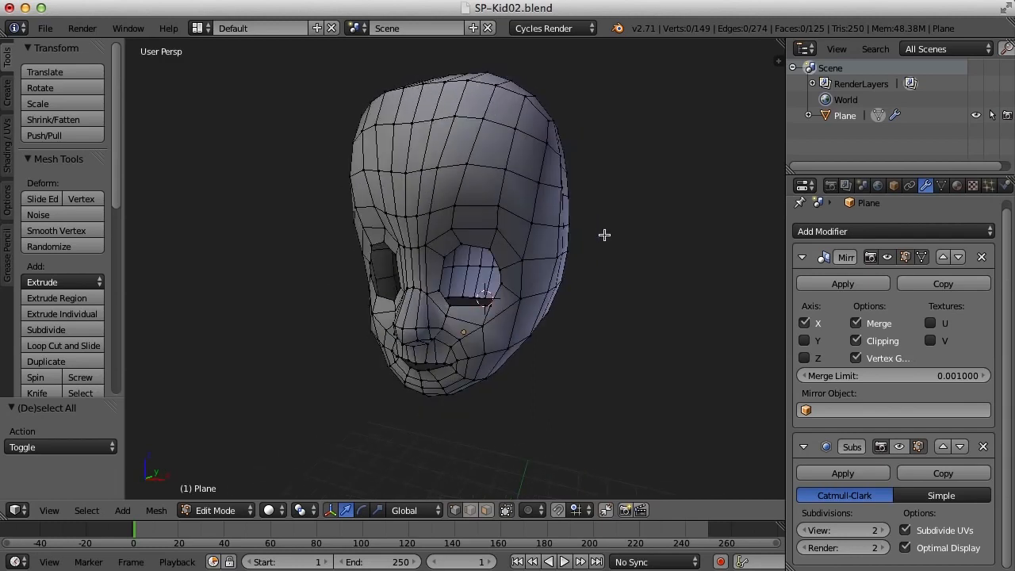
Set the 3D view's lens to 50 and reset the 3D cursor to the scene centre with the whole head framed
key(n)
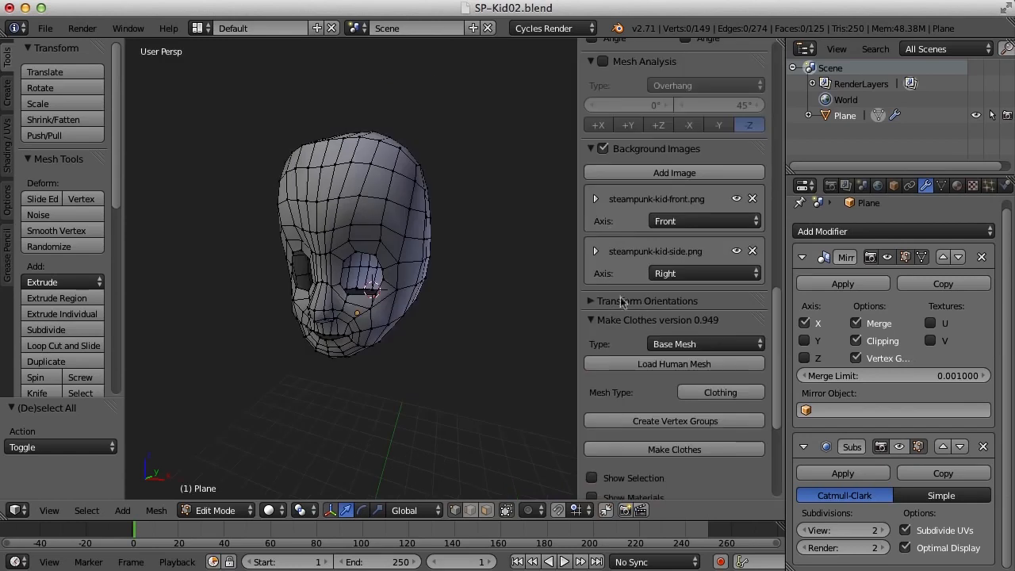
drag(576, 301, 598, 301)
drag(775, 371, 802, 115)
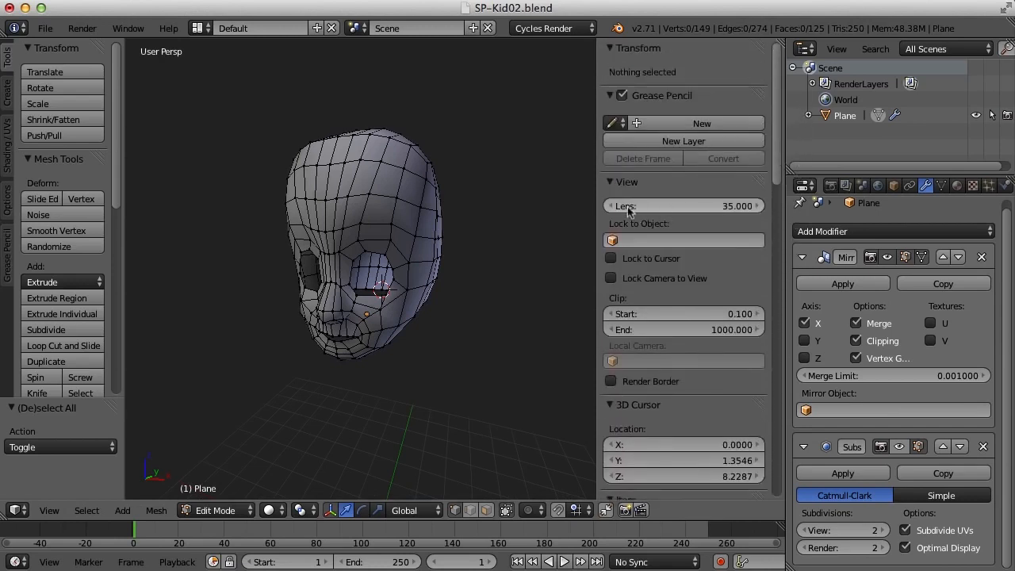
click(731, 206)
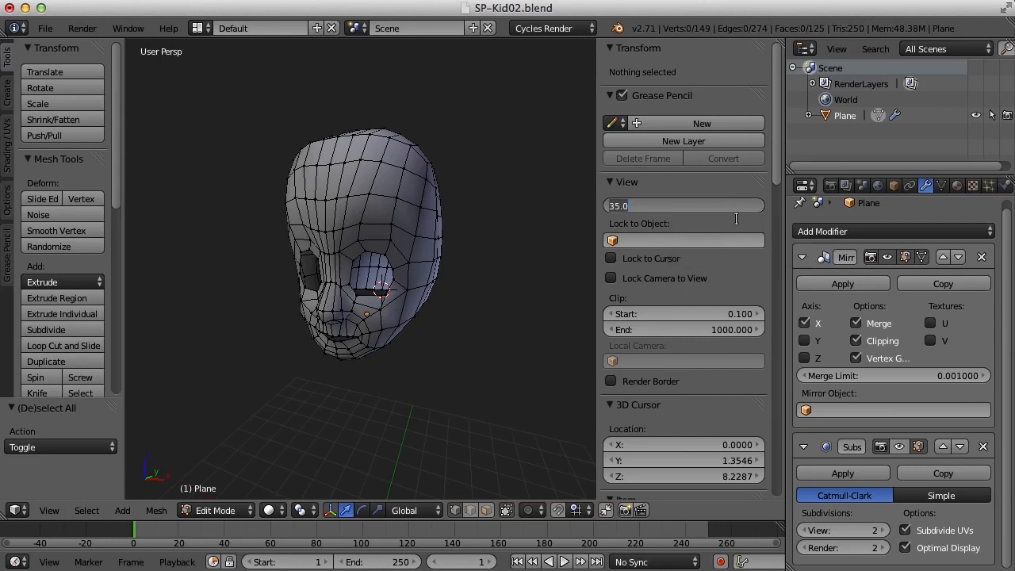
text(50)
key(Return)
scroll(476, 341, down, 3)
middle_drag(403, 335, 435, 331)
key(n)
key(shift+c)
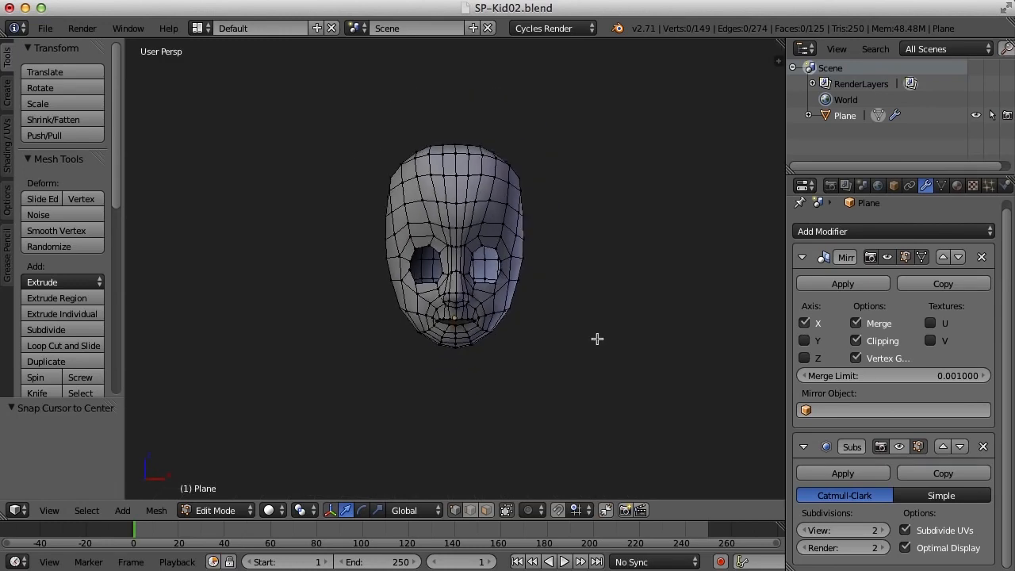
shift+middle_drag(617, 336, 606, 343)
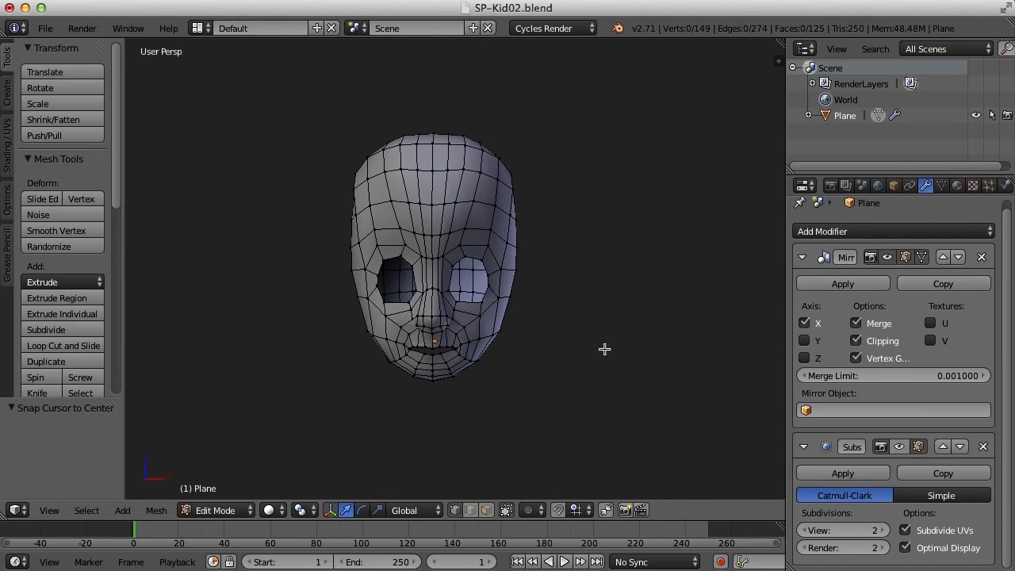
Turn on proportional editing in Connected mode
click(535, 516)
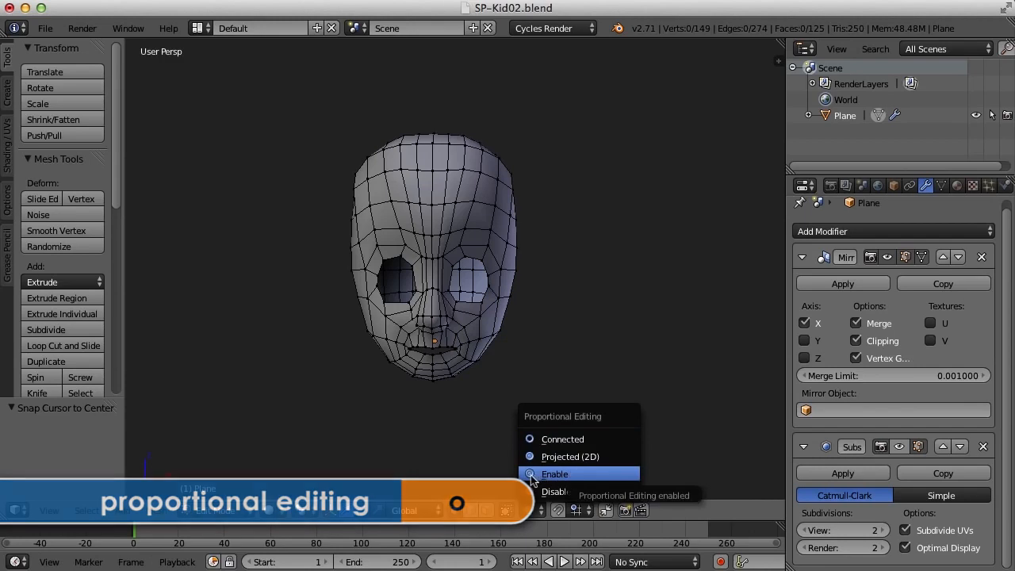
click(573, 439)
scroll(625, 400, up, 2)
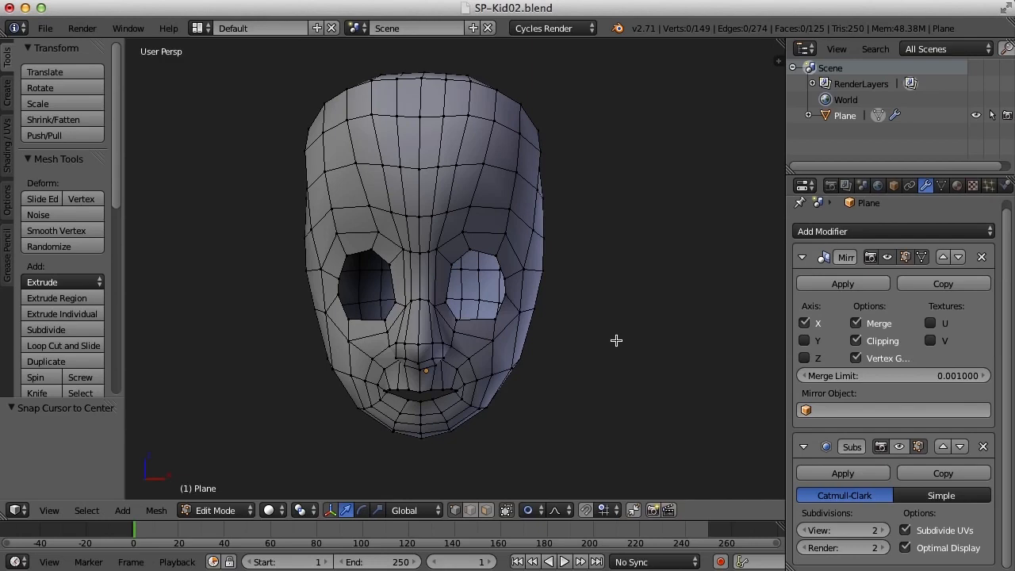
Move the head's side vertex beside the eye by about 0.043 along X, trying different proportional falloff sizes
right_click(531, 230)
scroll(616, 338, down, 1)
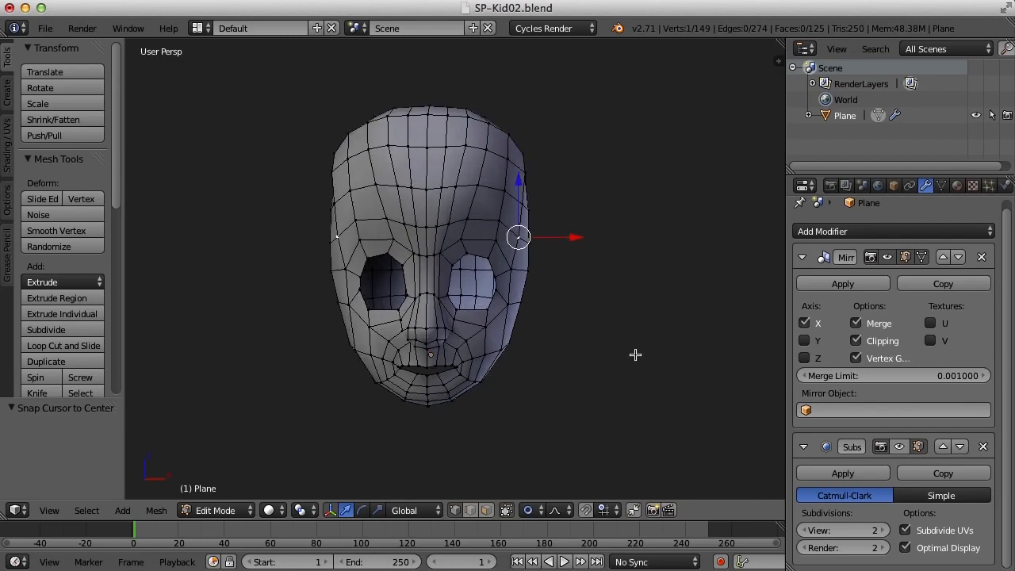
key(g)
scroll(635, 354, down, 4)
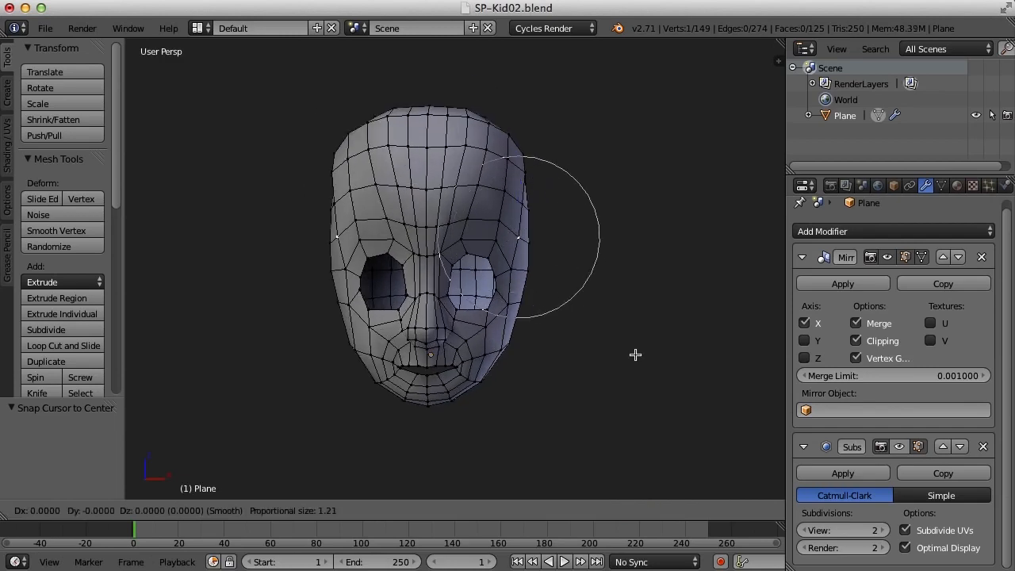
scroll(635, 354, up, 3)
scroll(635, 355, down, 5)
scroll(635, 354, up, 7)
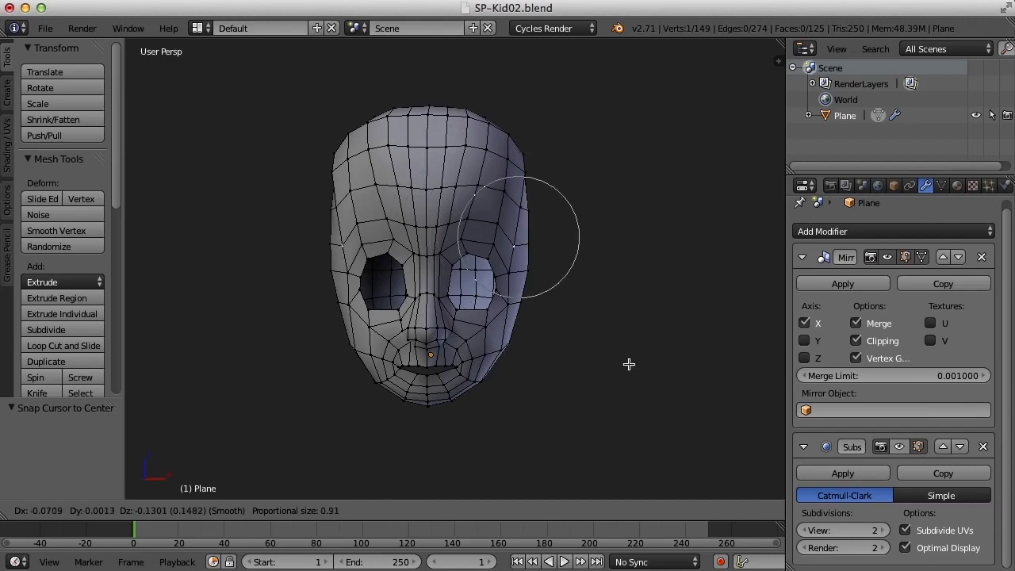
scroll(637, 359, down, 9)
scroll(634, 358, up, 4)
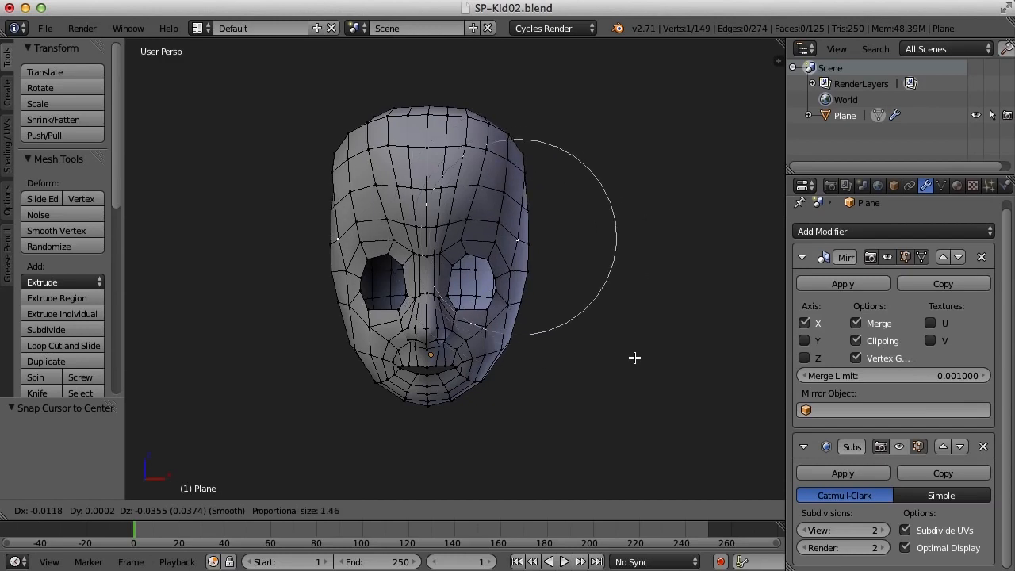
click(637, 358)
In a front wireframe view, move the outline vertex at the jaw inward 0.063 along X to match the sketch
key(KP_1)
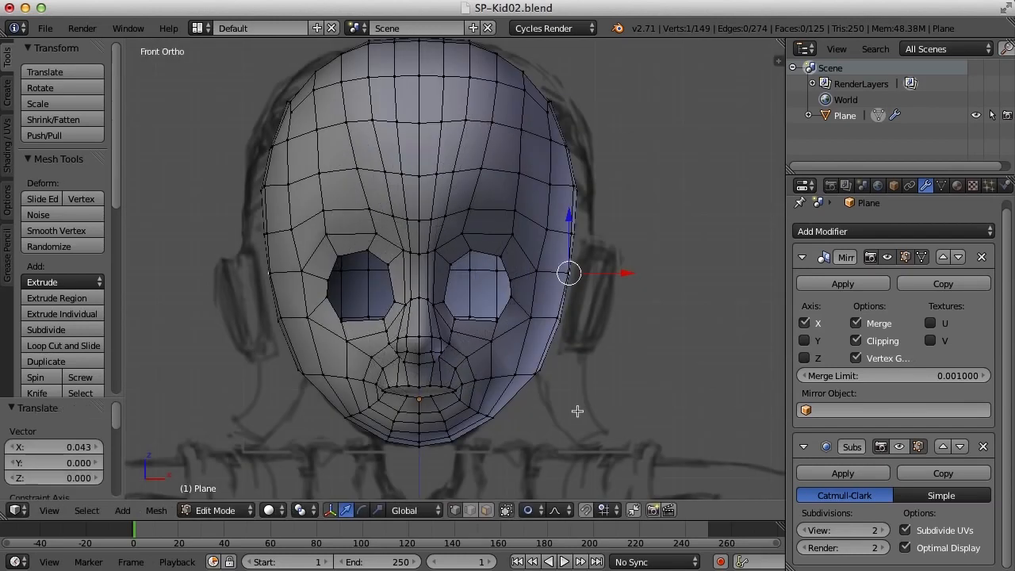
key(z)
right_click(540, 369)
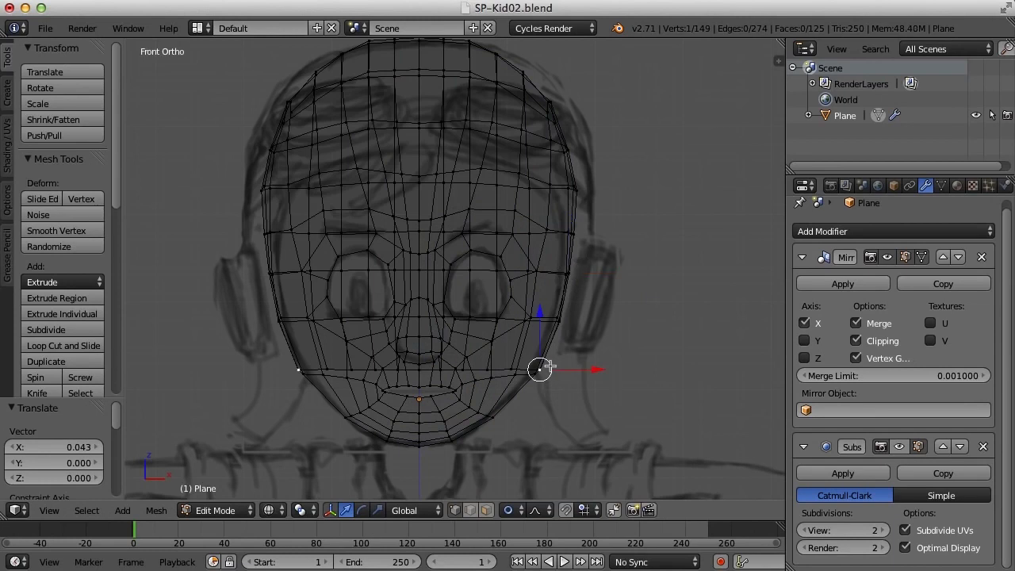
key(g)
key(x)
click(593, 370)
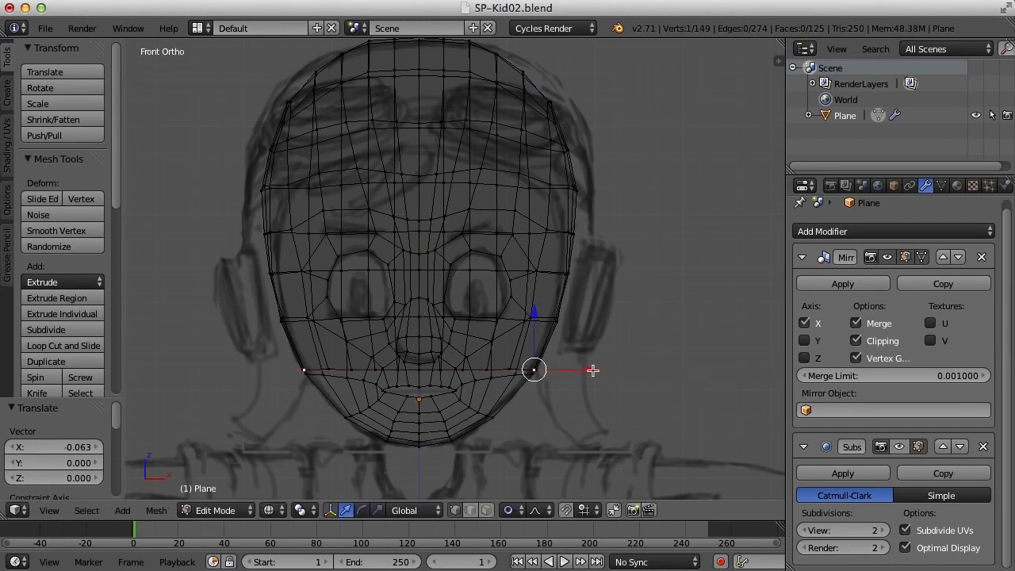
Move the eye-level outline vertex outward 0.036 along X and nudge the vertex beside the eye inward about 0.009
right_click(572, 273)
key(g)
key(x)
click(629, 273)
right_click(537, 272)
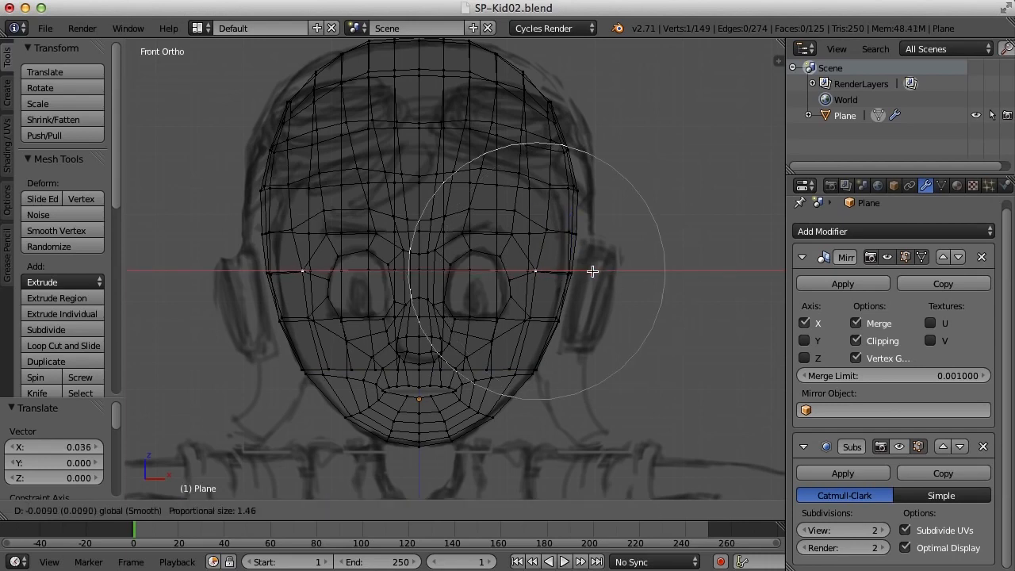
click(593, 272)
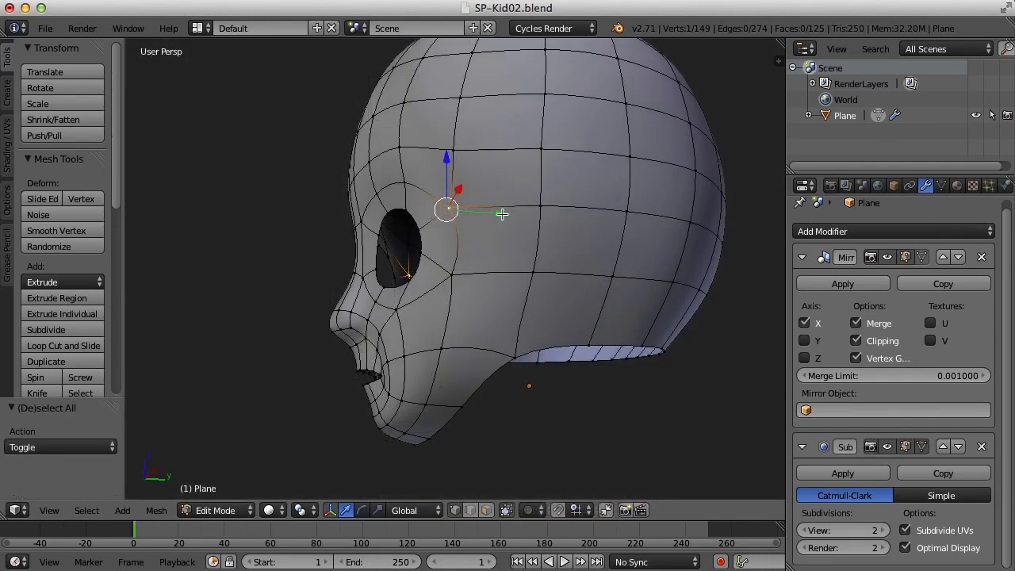
Pull the vertices around the outer corner of the eye forward along Y, moving the upper one by about 0.035
drag(502, 214, 493, 214)
right_click(455, 278)
drag(511, 276, 479, 277)
right_click(438, 208)
drag(506, 217, 487, 209)
From below the head, move two neighbouring forehead vertices above the brow outward about 0.12 each along X
middle_drag(487, 209, 531, 202)
right_click(495, 204)
key(g)
key(x)
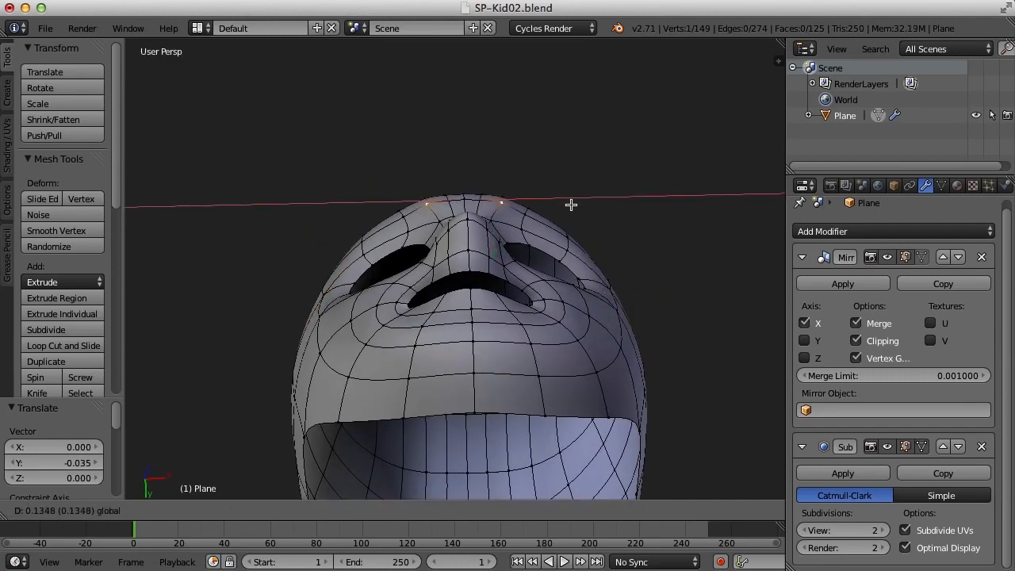
click(566, 206)
right_click(525, 214)
key(g)
key(x)
click(585, 212)
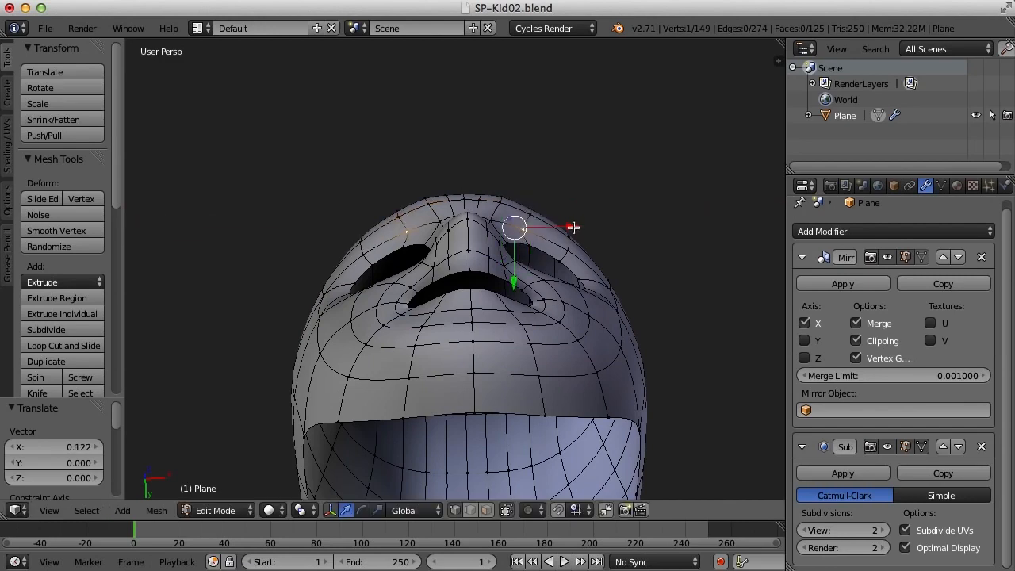
Move the brow vertex just above the eye opening outward 0.155 along X
key(g)
key(x)
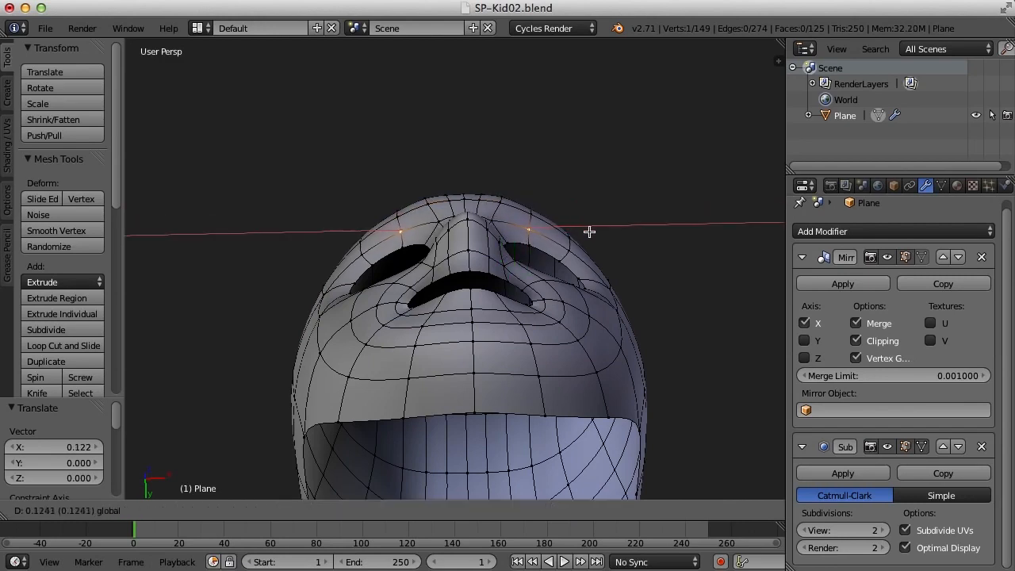
click(591, 229)
middle_drag(595, 229, 606, 236)
scroll(566, 225, up, 2)
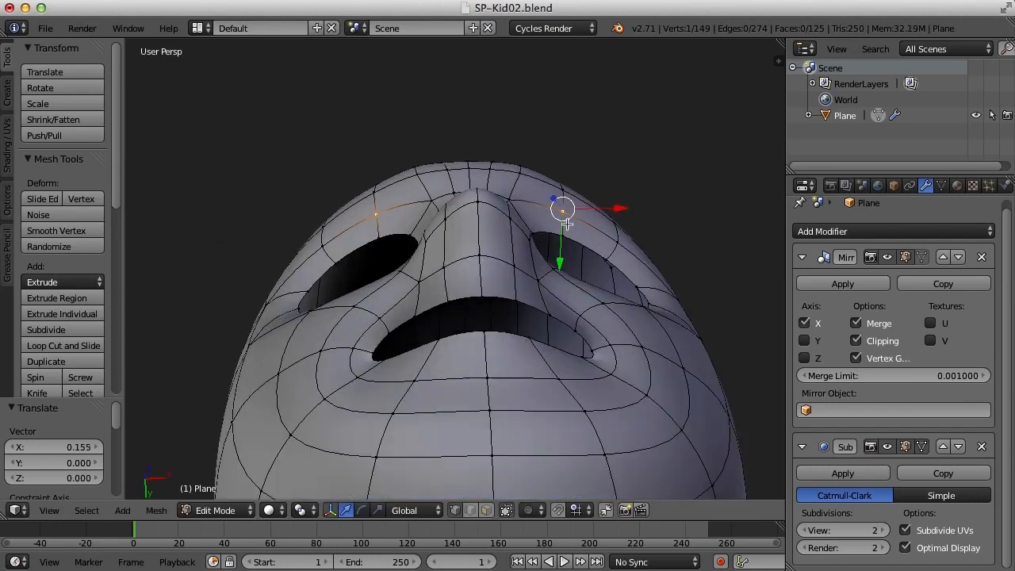
middle_drag(609, 191, 604, 225)
Move the forehead vertex outward 0.120 along X and the inner brow vertex beside the nose bridge outward 0.051
right_click(518, 129)
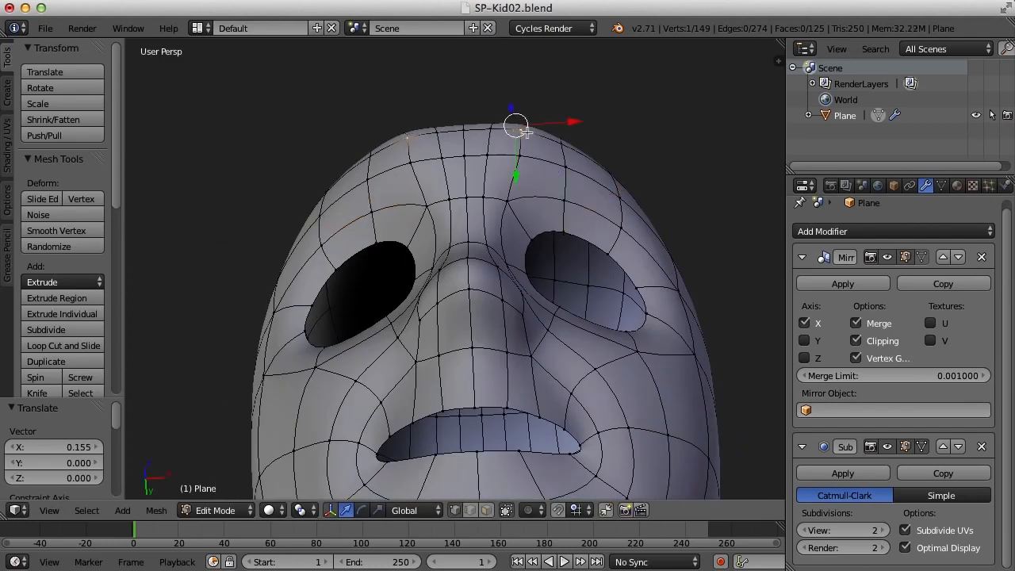
middle_drag(576, 142, 578, 112)
drag(566, 154, 579, 153)
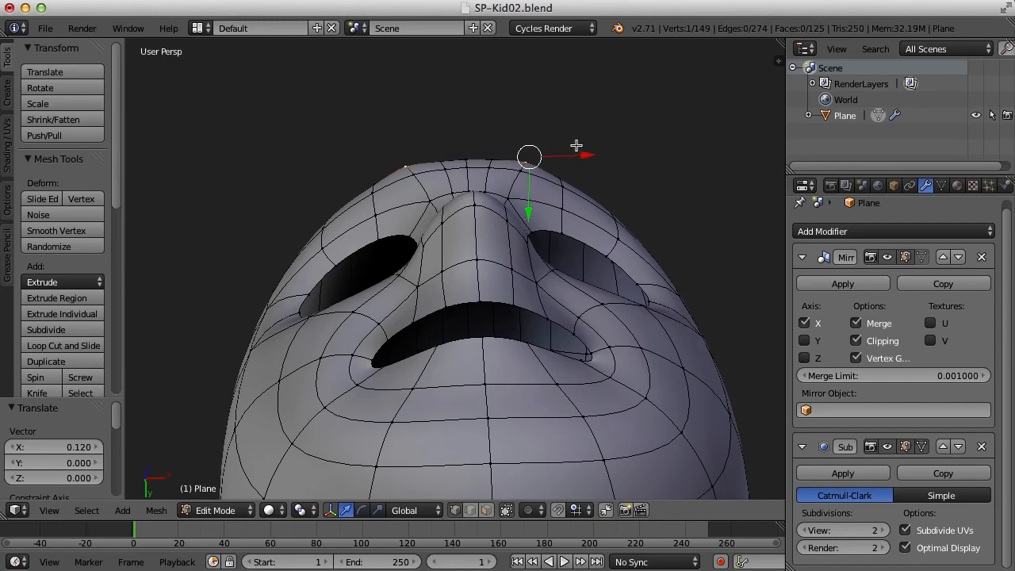
drag(528, 200, 563, 193)
right_click(504, 198)
middle_drag(562, 193, 589, 209)
scroll(548, 228, up, 2)
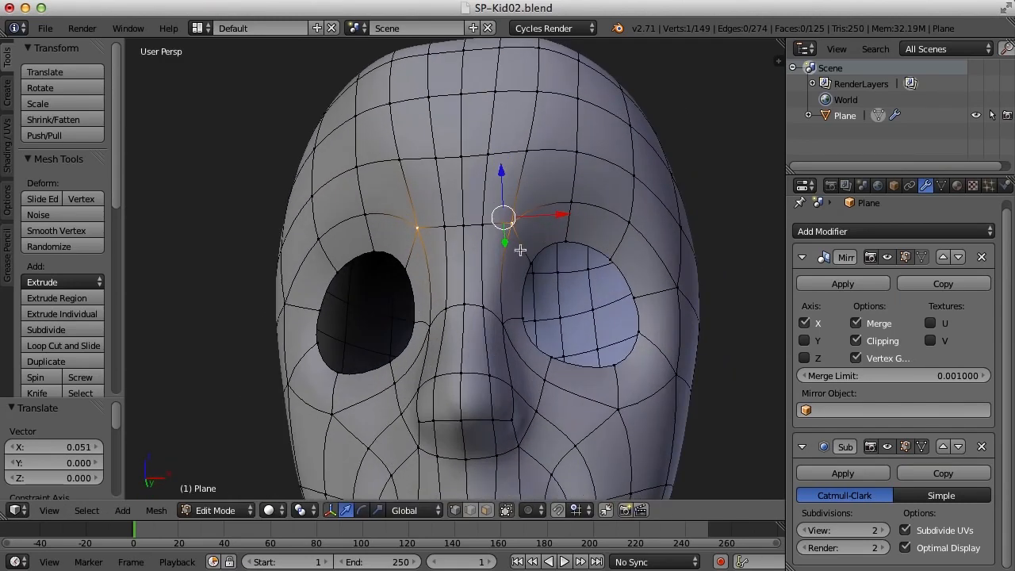
Move the vertex above the outer part of the eye forward 0.078 along Y and check the brow's curvature
middle_drag(504, 279, 619, 196)
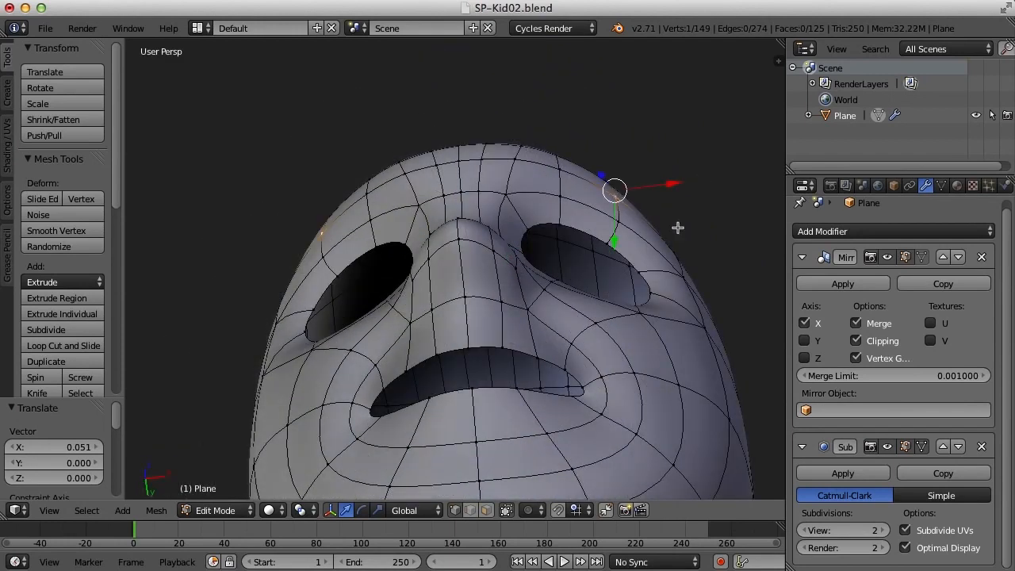
middle_drag(677, 228, 622, 248)
drag(613, 260, 623, 267)
right_click(618, 226)
middle_drag(673, 267, 573, 340)
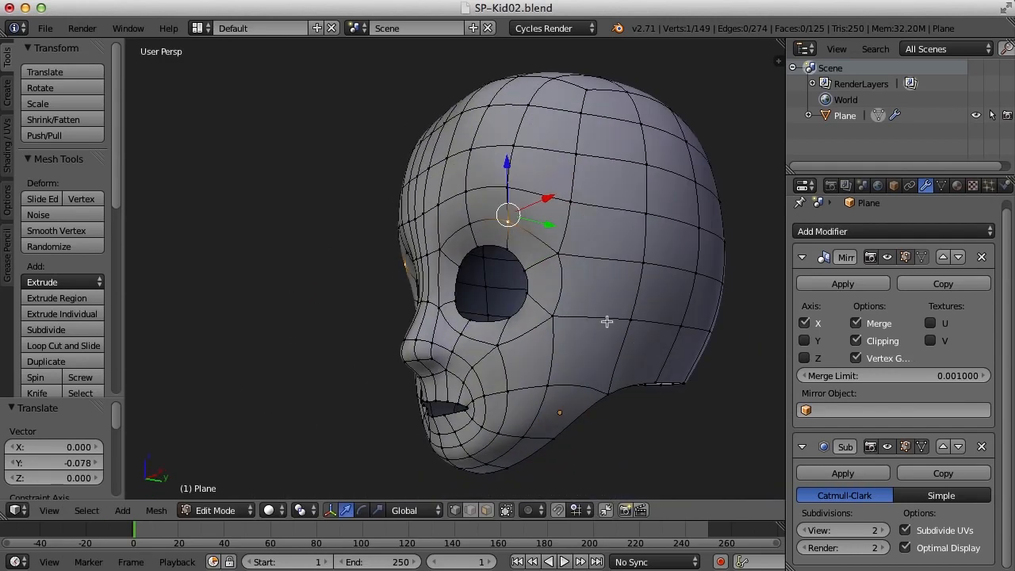